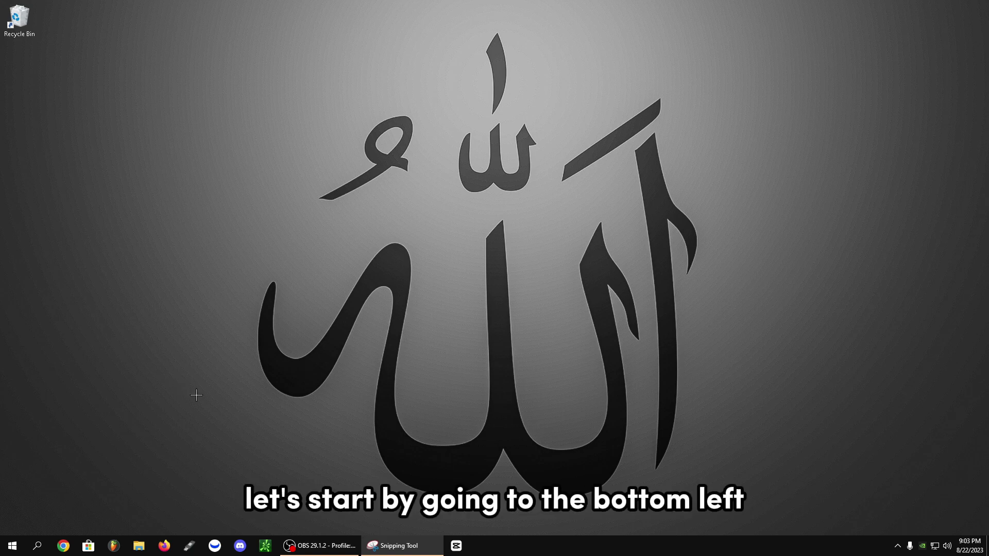
Step: Search the Start menu for 'control panel' and open Control Panel from the results
{"action": "left_click", "coordinate": [13, 551]}
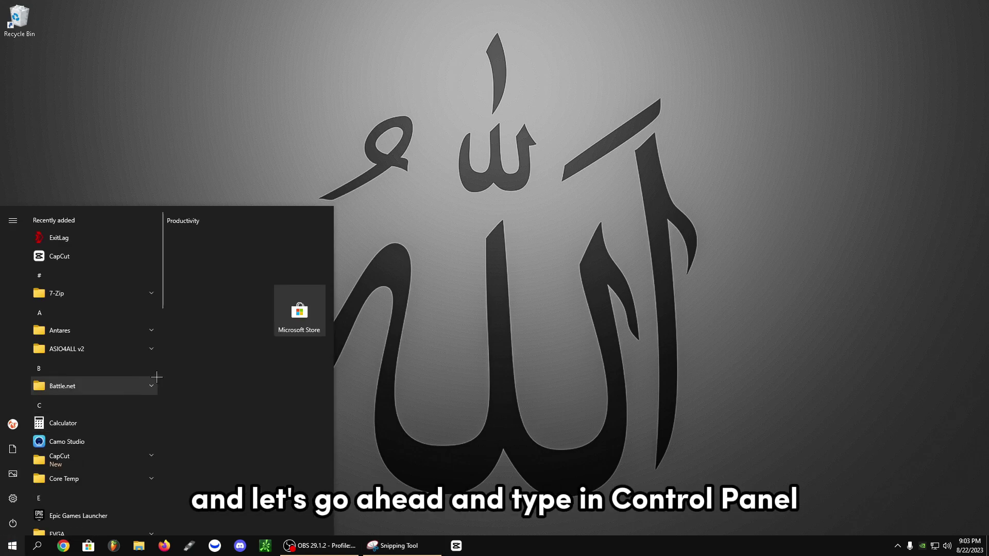
{"action": "type", "text": "control pnaell"}
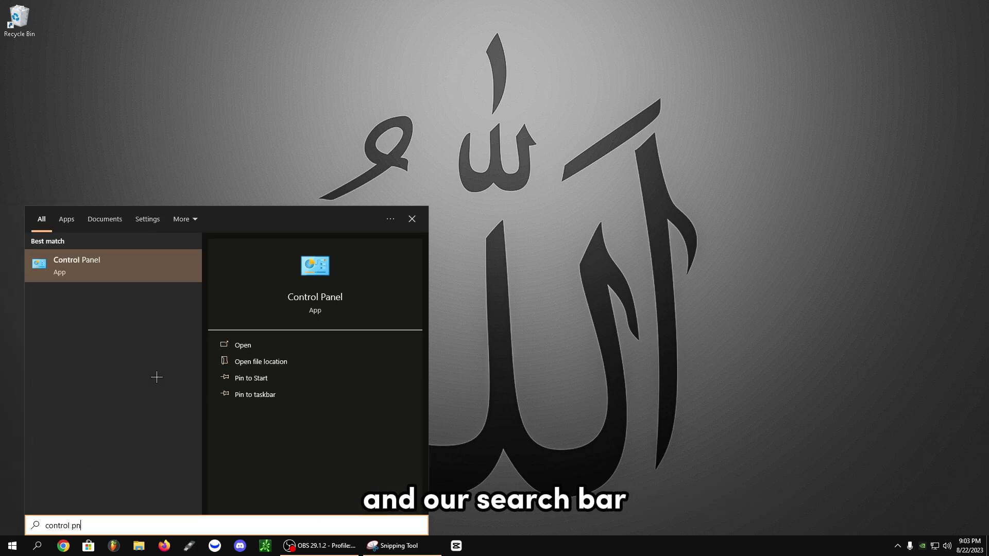
{"action": "key", "text": "BackSpace"}
{"action": "key", "text": "BackSpace"}
{"action": "key", "text": "BackSpace"}
{"action": "key", "text": "BackSpace"}
{"action": "key", "text": "BackSpace"}
{"action": "type", "text": "anel"}
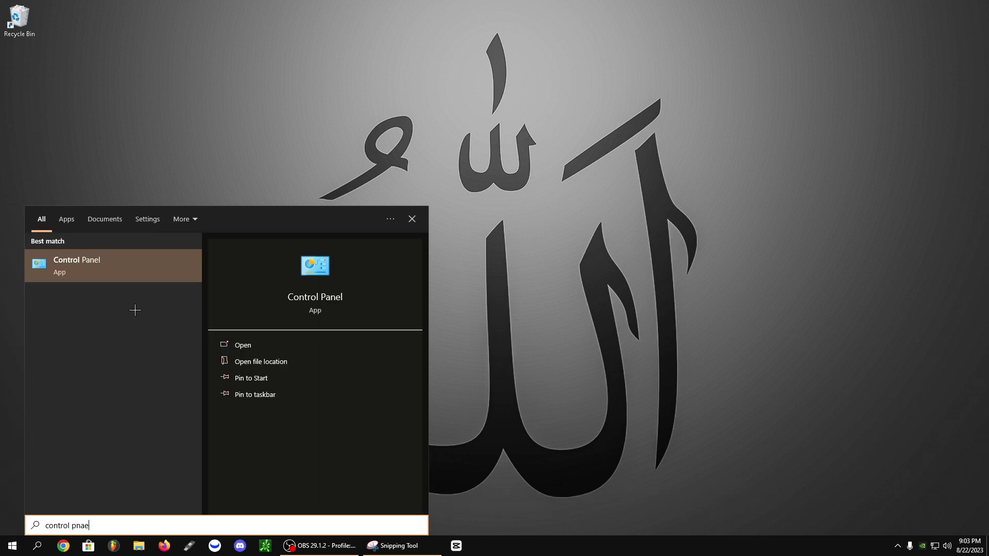
{"action": "left_click", "coordinate": [126, 259]}
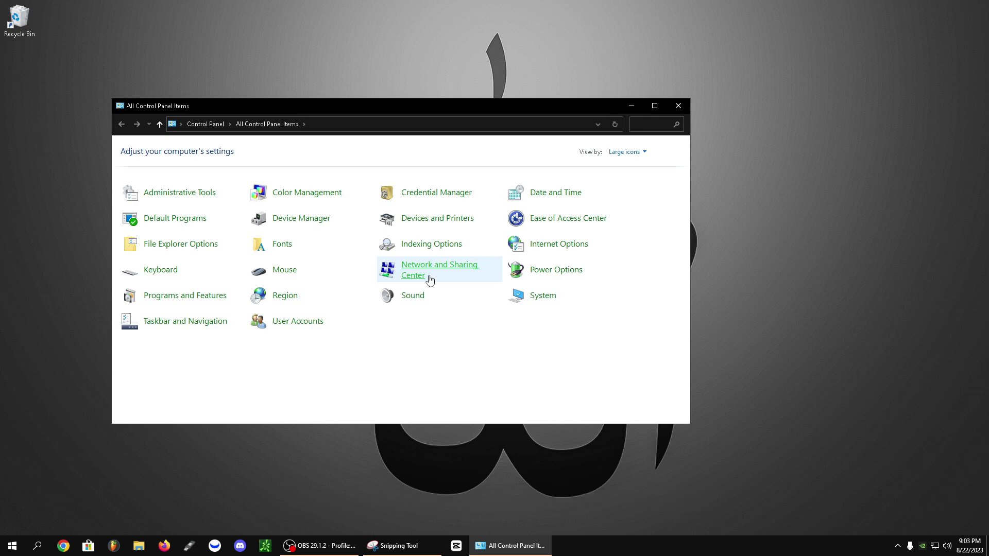
Step: Go to Network and Sharing Center's adapter list and select the Ethernet adapter
{"action": "left_click", "coordinate": [429, 279]}
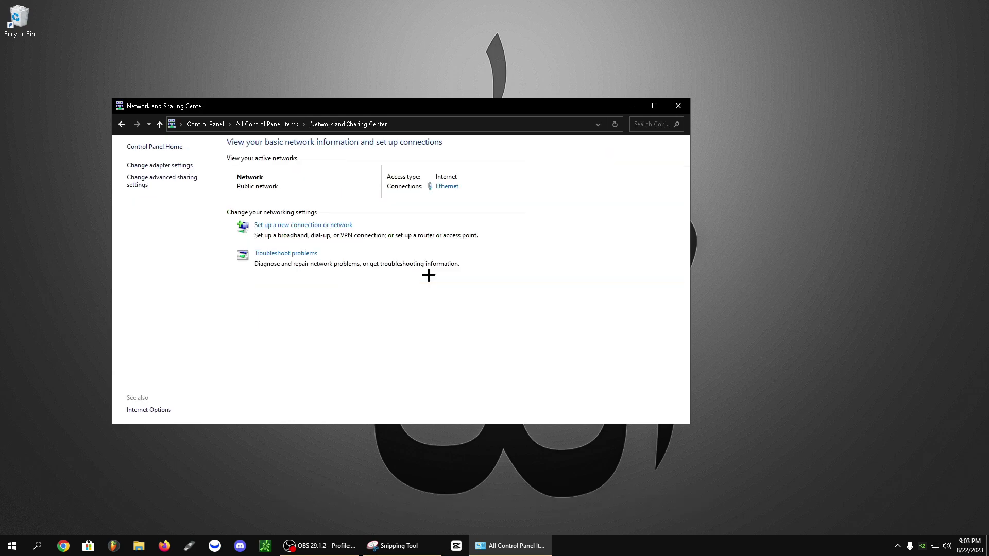
{"action": "left_click", "coordinate": [166, 166]}
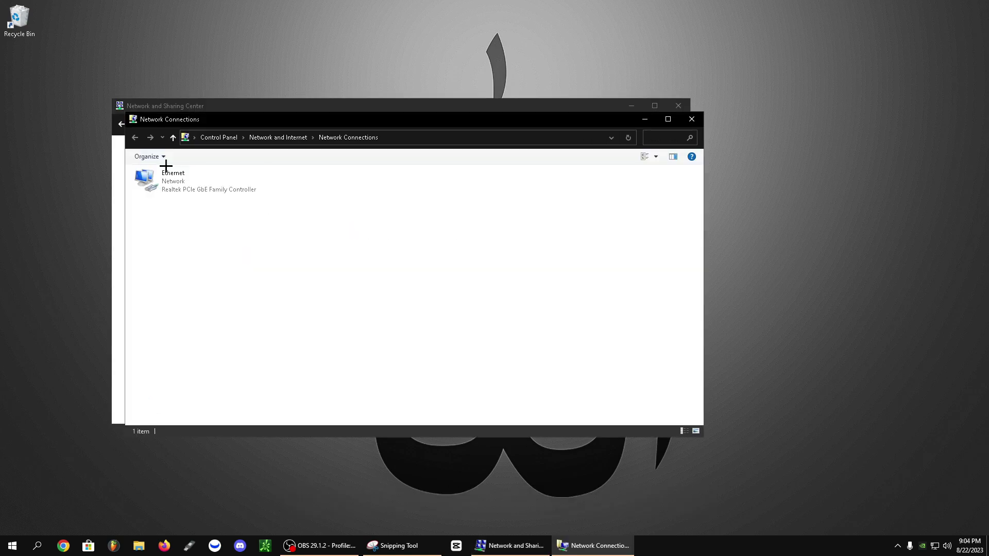
{"action": "left_click", "coordinate": [167, 173]}
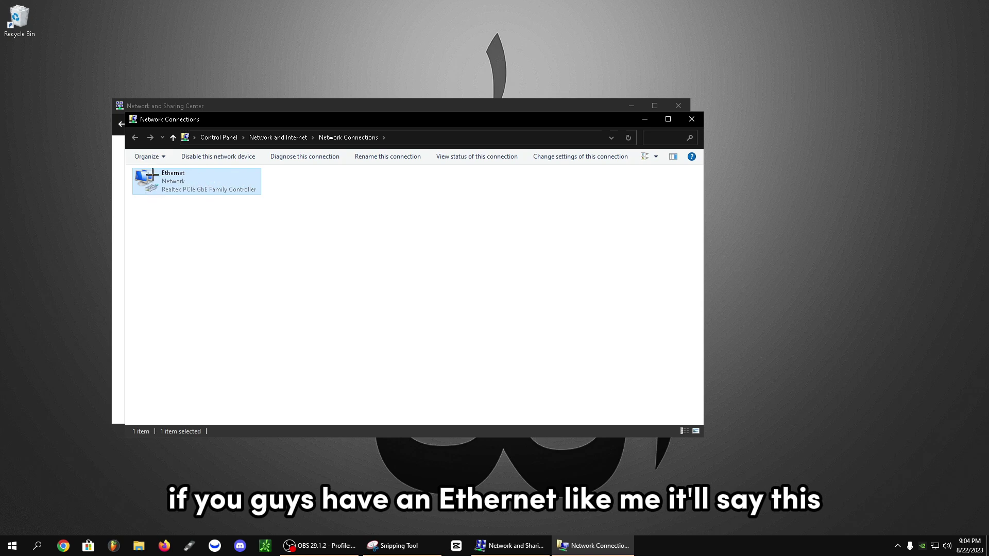
Step: Open the Ethernet adapter's Properties and review the ExitLag filter and IPv4 descriptions
{"action": "right_click", "coordinate": [220, 180]}
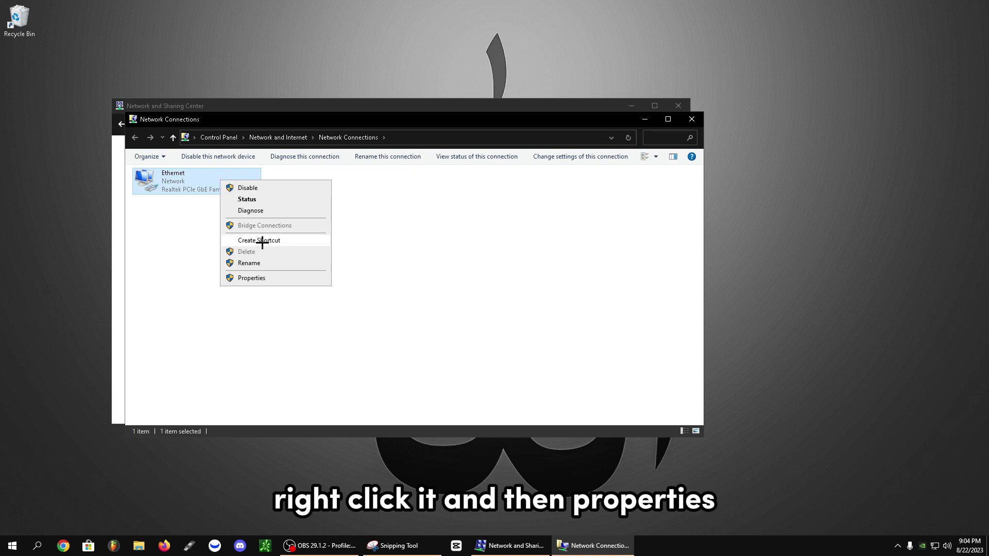
{"action": "left_click", "coordinate": [268, 278]}
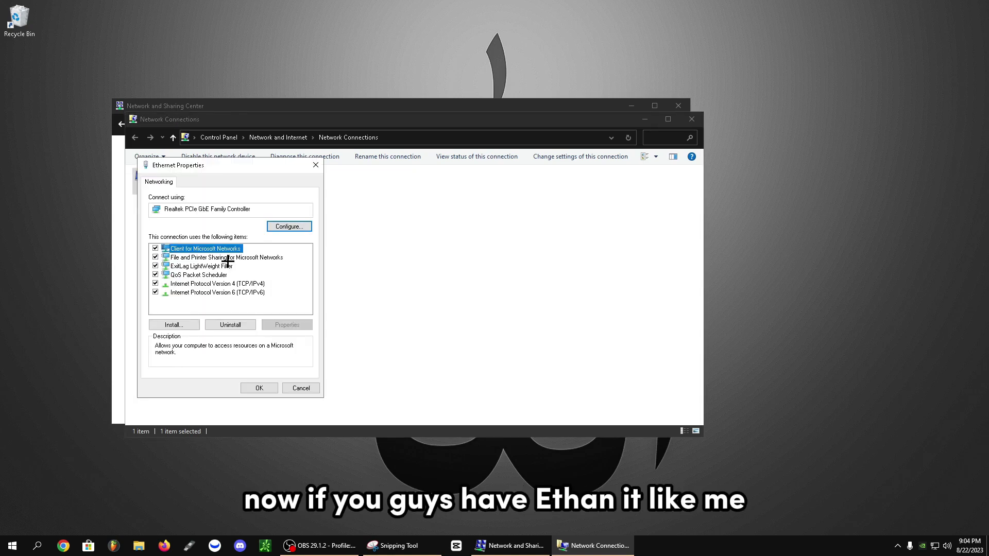
{"action": "left_click", "coordinate": [180, 268]}
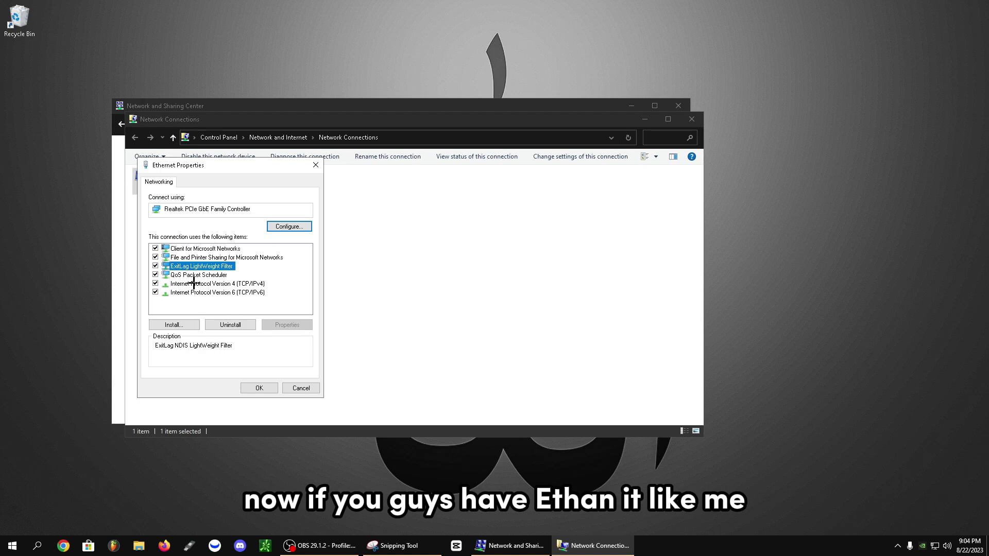
{"action": "left_click", "coordinate": [194, 283]}
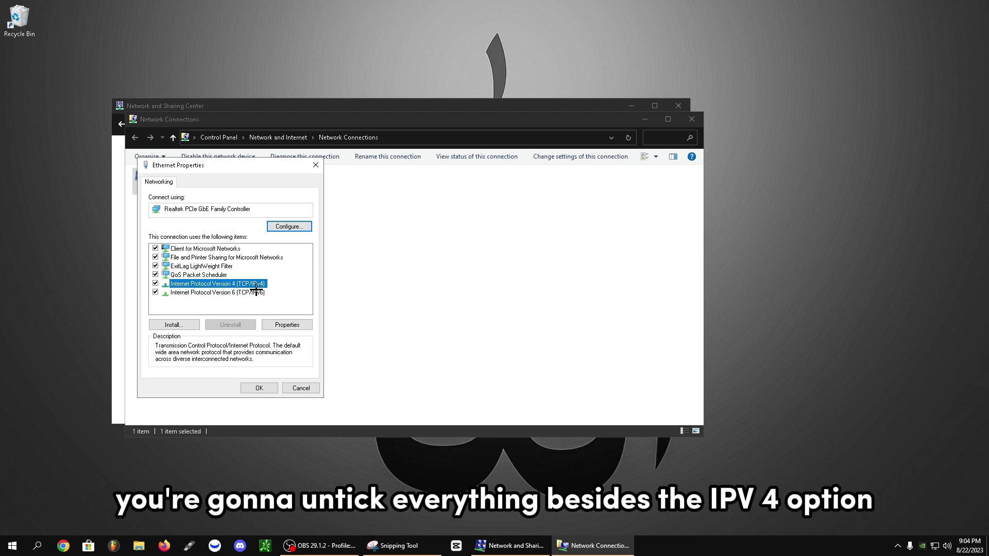
Step: Untick Client for Microsoft Networks, File and Printer Sharing, ExitLag filter, QoS and IPv6, keeping only IPv4
{"action": "left_click", "coordinate": [155, 249]}
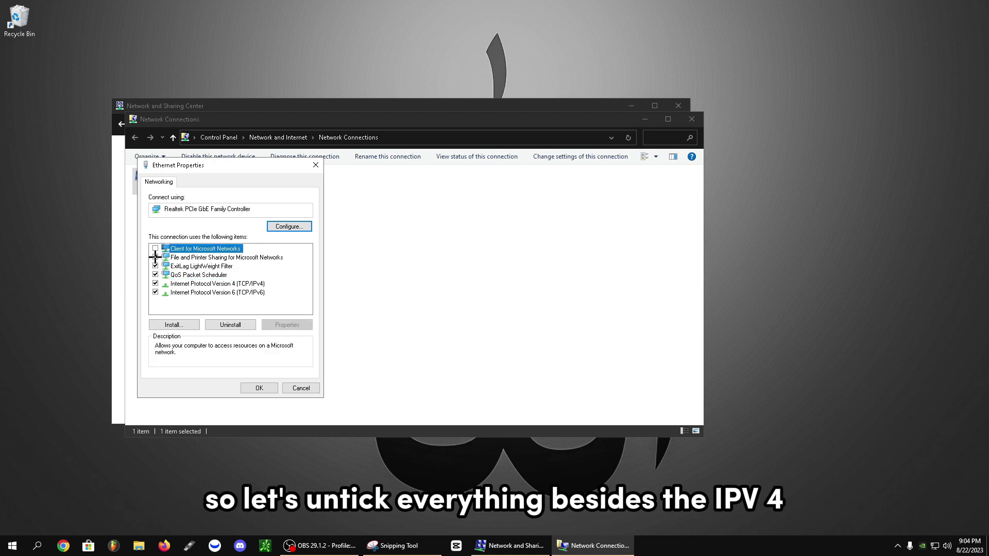
{"action": "left_click", "coordinate": [156, 258]}
{"action": "left_click", "coordinate": [155, 266]}
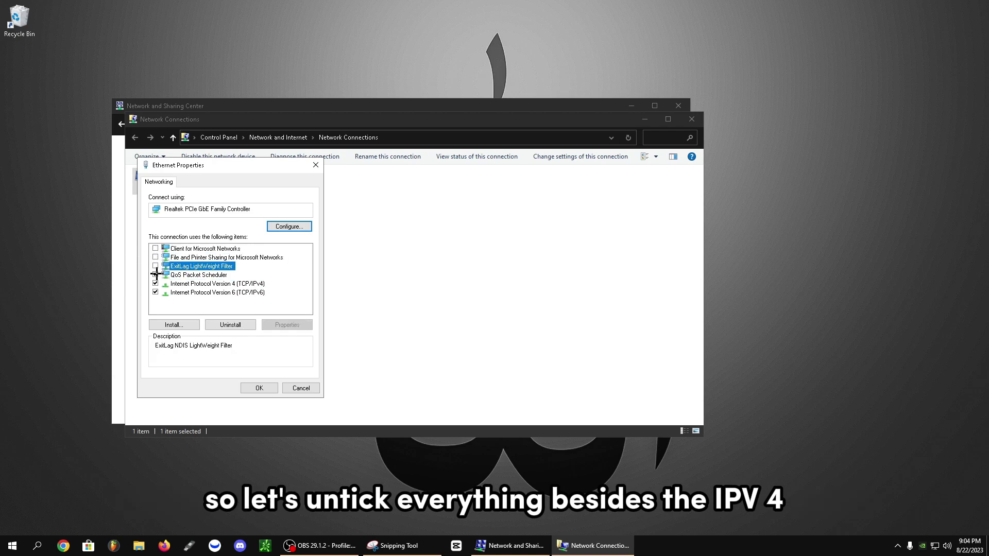
{"action": "left_click", "coordinate": [155, 274]}
{"action": "left_click", "coordinate": [155, 292]}
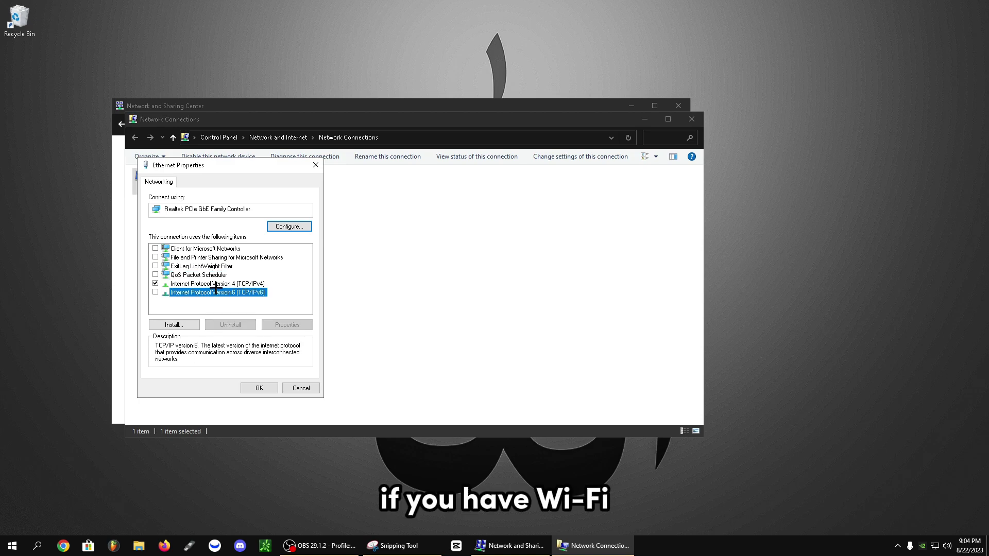
{"action": "left_click", "coordinate": [203, 284]}
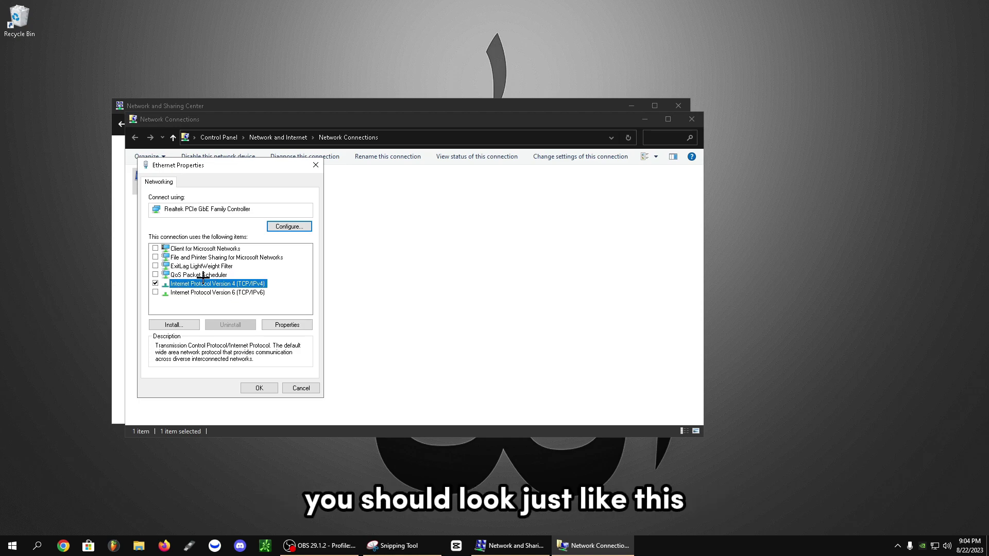
{"action": "left_click", "coordinate": [234, 292]}
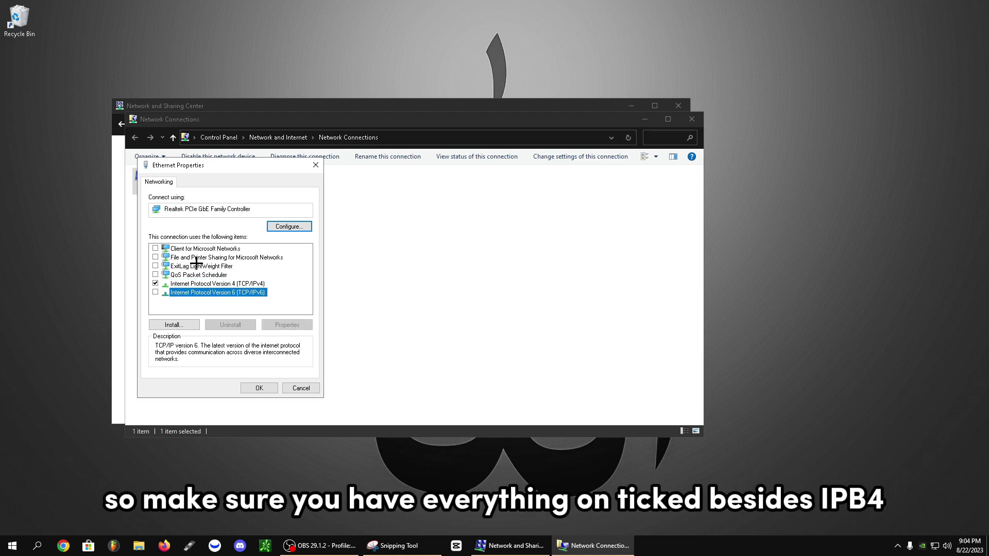
{"action": "left_click", "coordinate": [235, 284]}
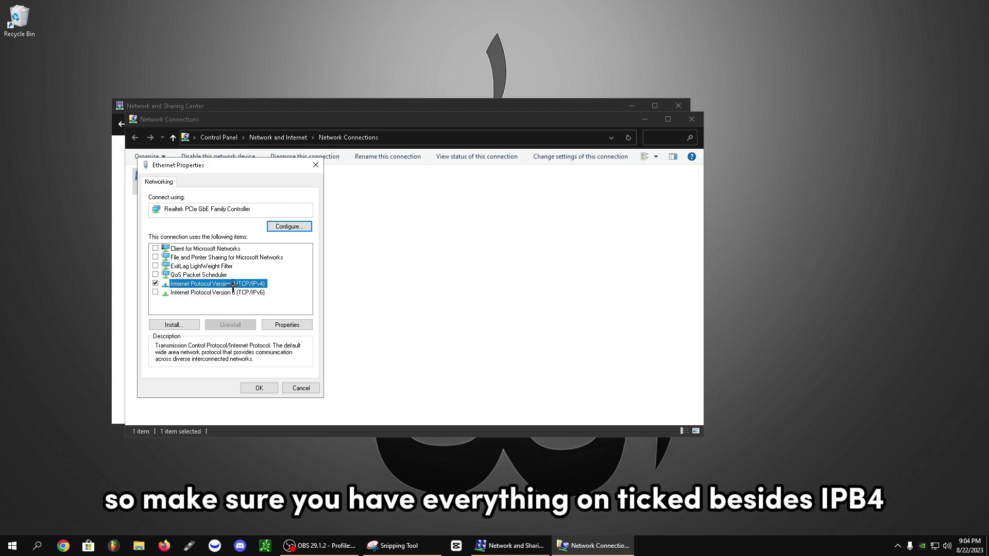
Step: Save the Ethernet item changes and reopen the Ethernet adapter's Properties dialog
{"action": "left_click", "coordinate": [246, 384]}
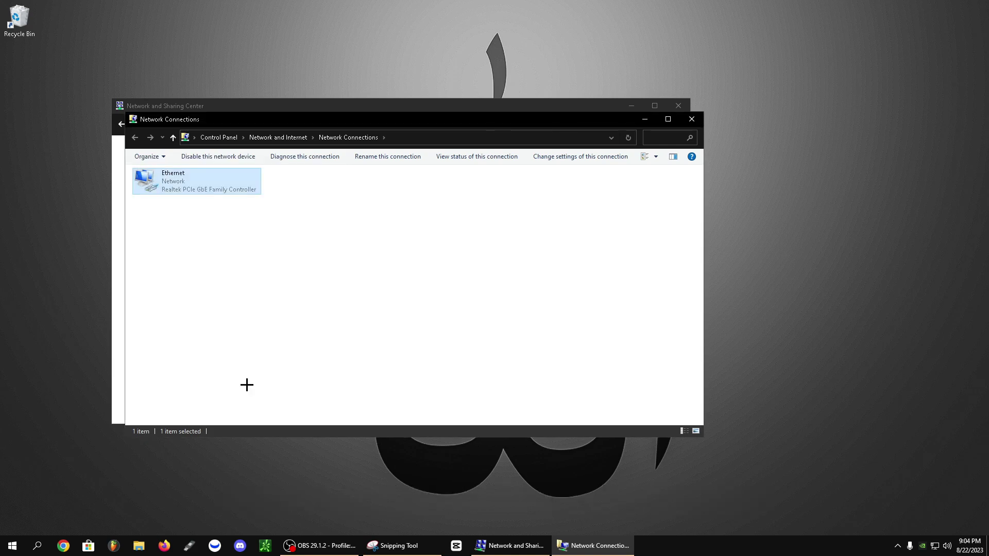
{"action": "left_click", "coordinate": [320, 365]}
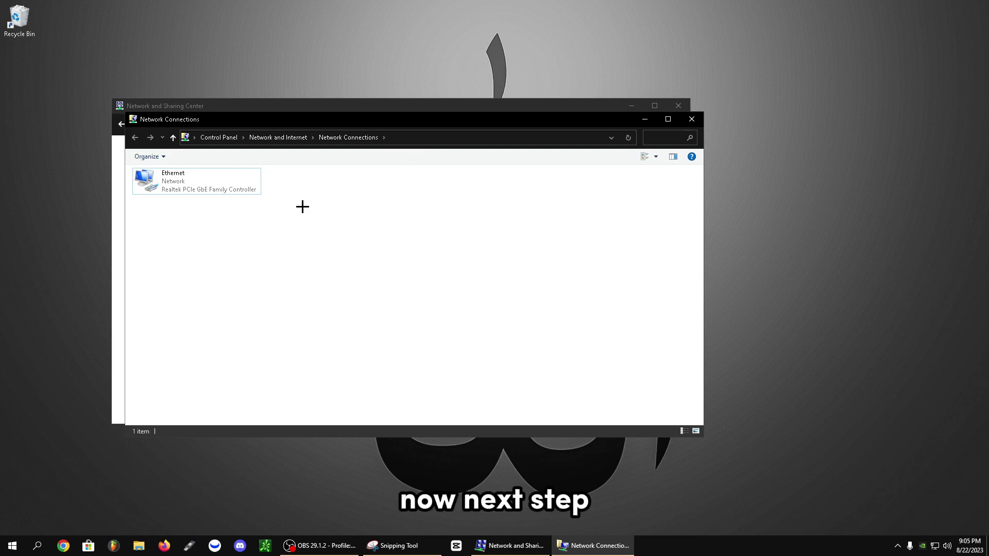
{"action": "right_click", "coordinate": [208, 178]}
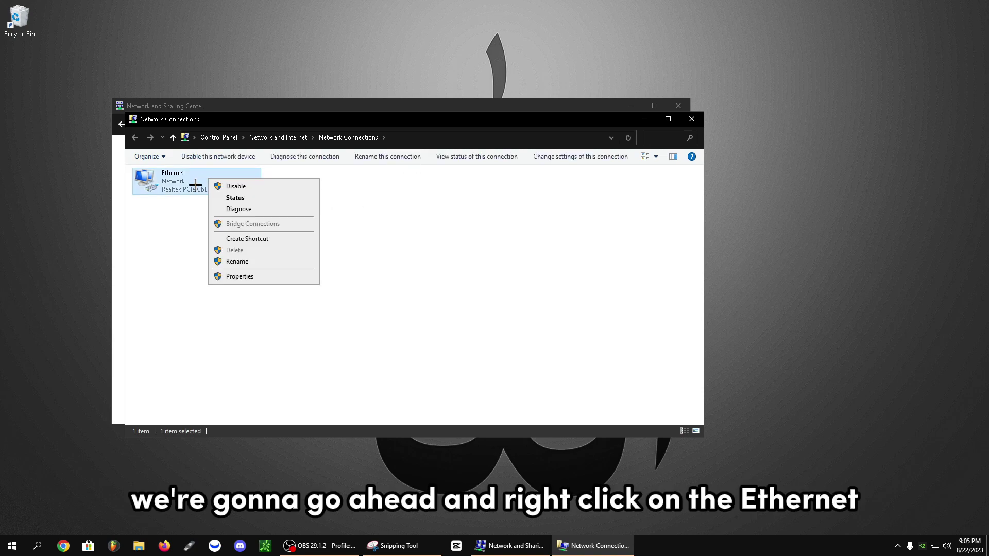
{"action": "left_click", "coordinate": [245, 278]}
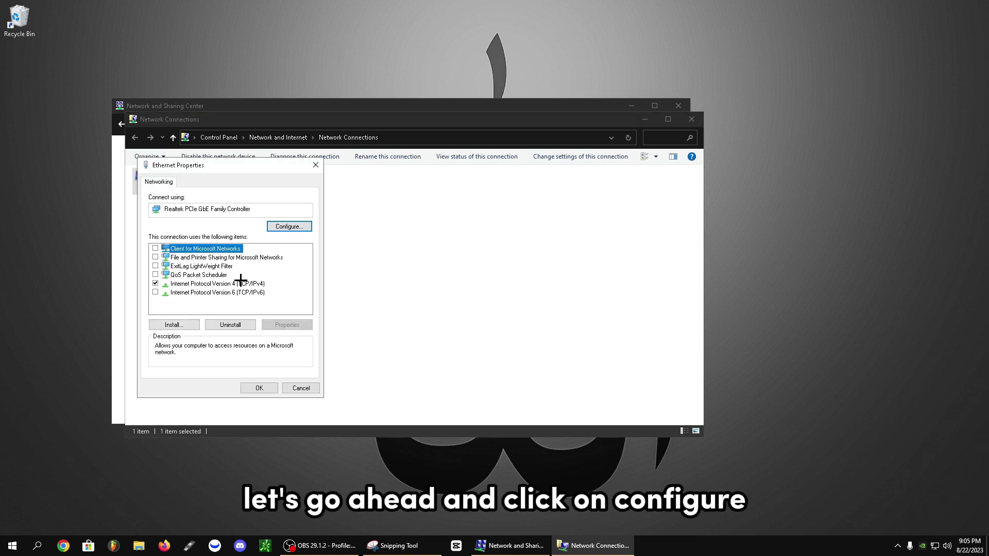
Step: Open the Realtek PCIe GbE controller's settings, centre the dialog, and view its Power Management options
{"action": "left_click", "coordinate": [286, 223]}
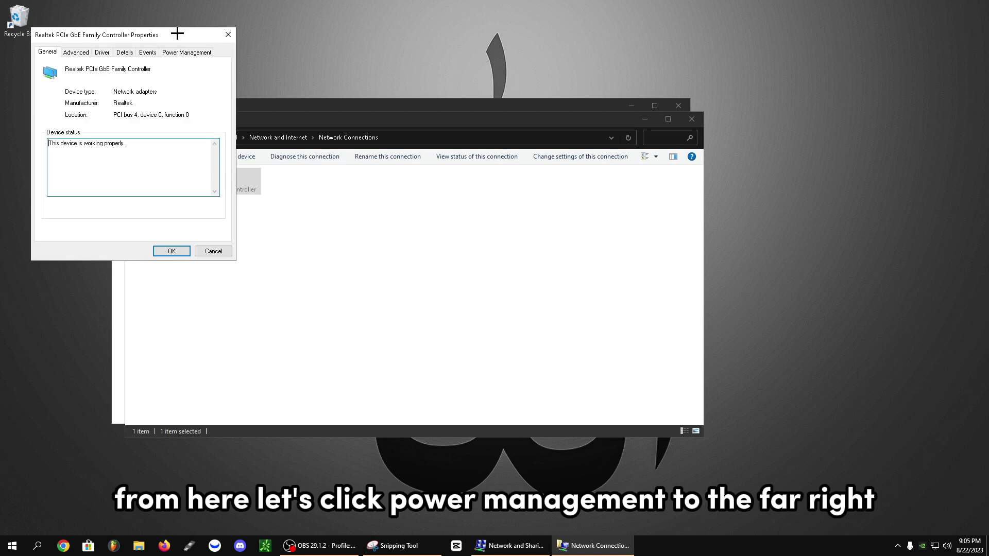
{"action": "left_click_drag", "start_coordinate": [177, 31], "coordinate": [344, 116]}
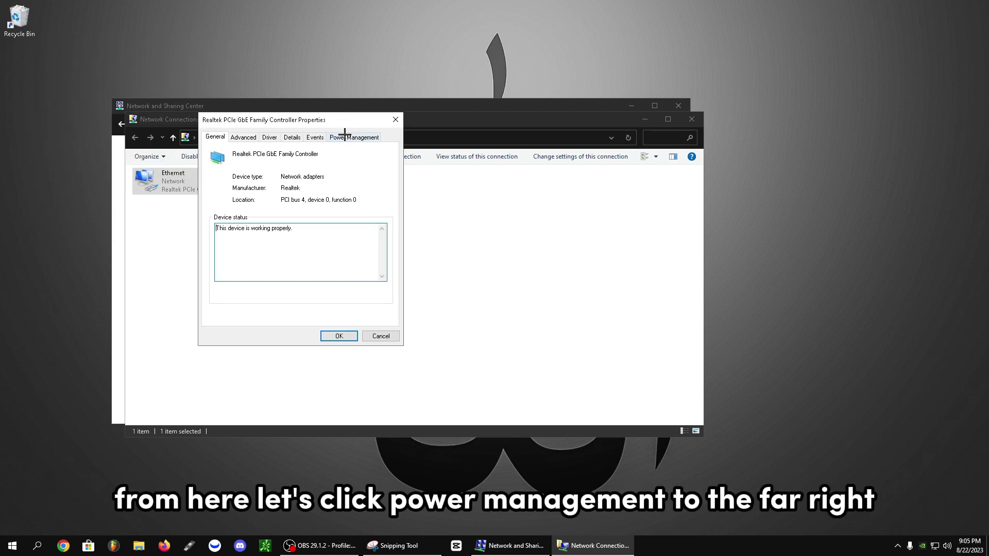
{"action": "left_click", "coordinate": [345, 136]}
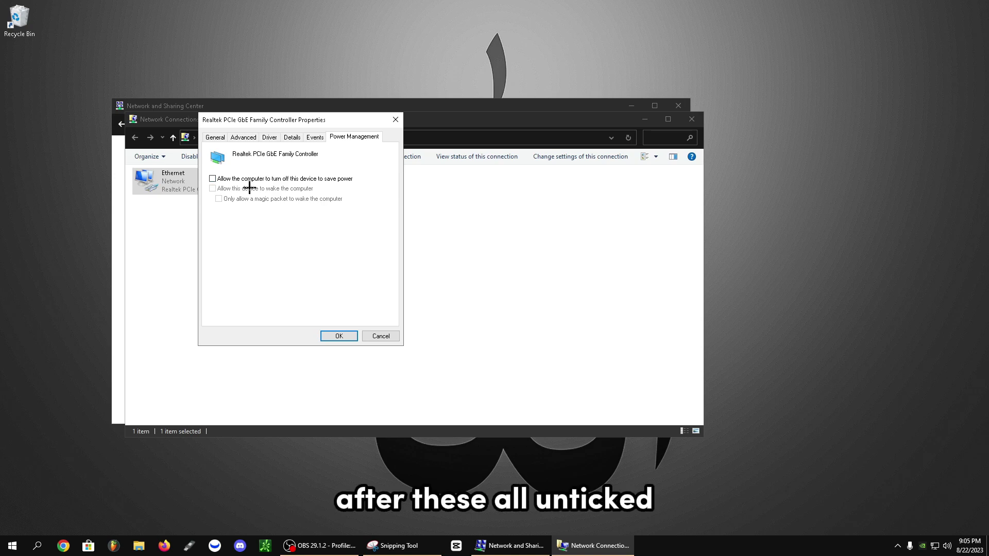
Step: On the Advanced tab, review ARP Offload and Auto Disable Gigabit, and disable Energy-Efficient Ethernet
{"action": "left_click", "coordinate": [238, 138]}
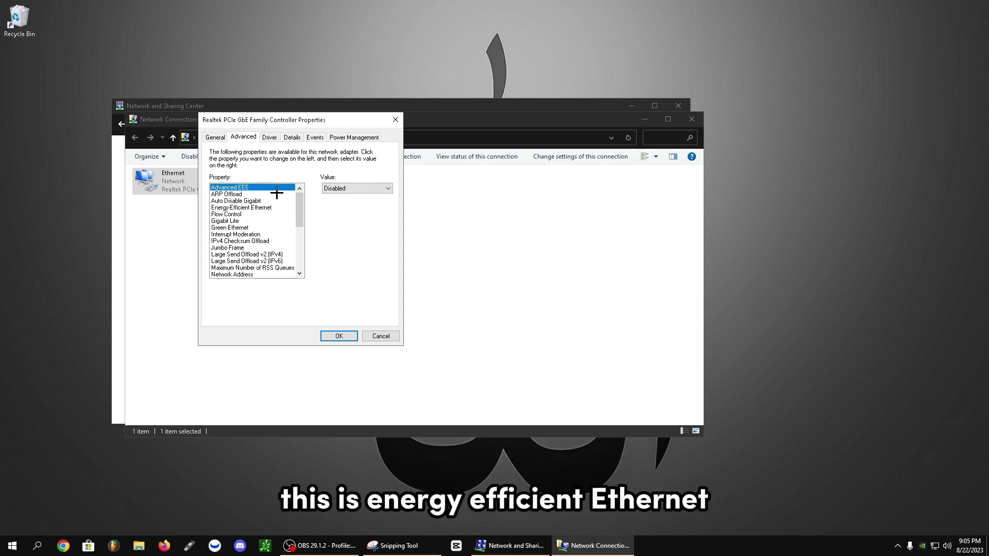
{"action": "left_click", "coordinate": [240, 194]}
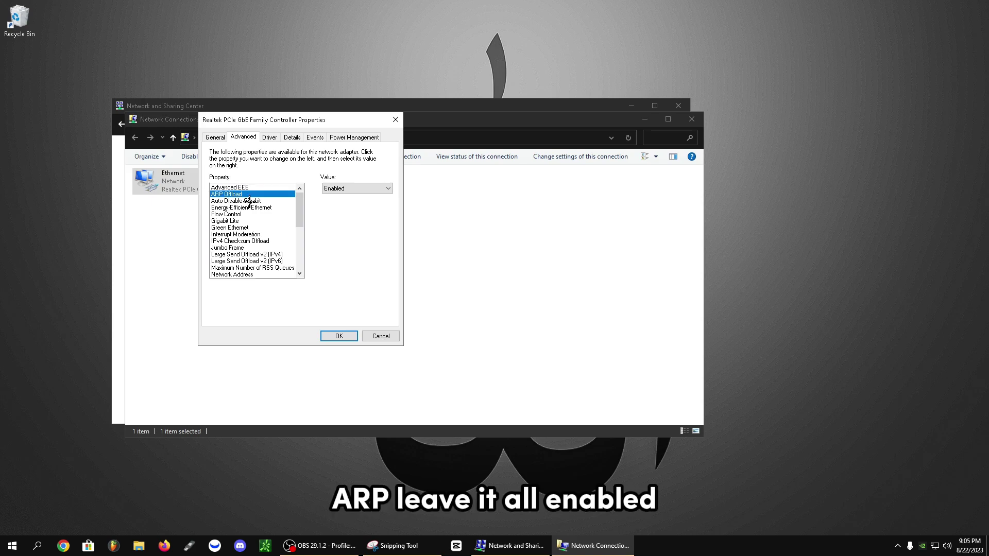
{"action": "left_click", "coordinate": [250, 201]}
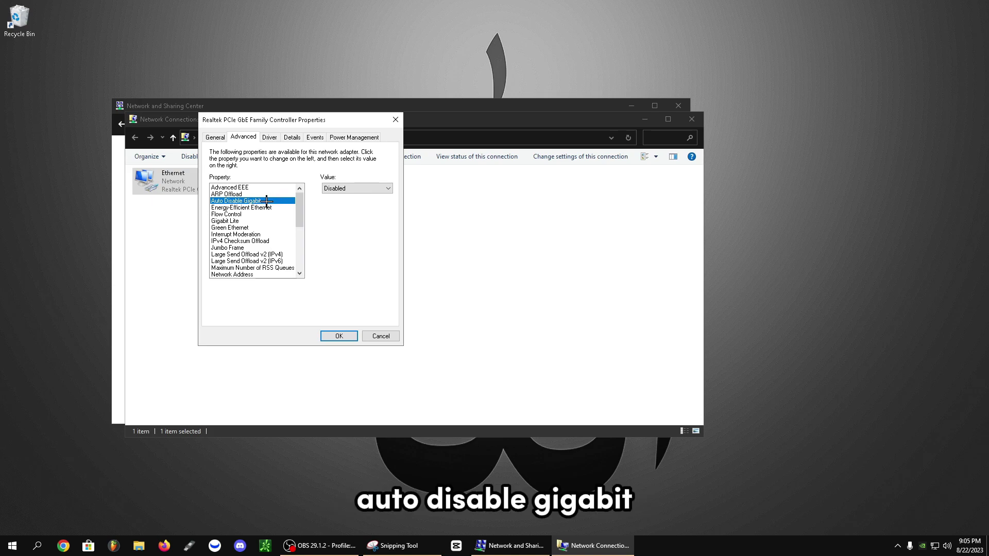
{"action": "left_click", "coordinate": [252, 208]}
{"action": "left_click", "coordinate": [343, 189]}
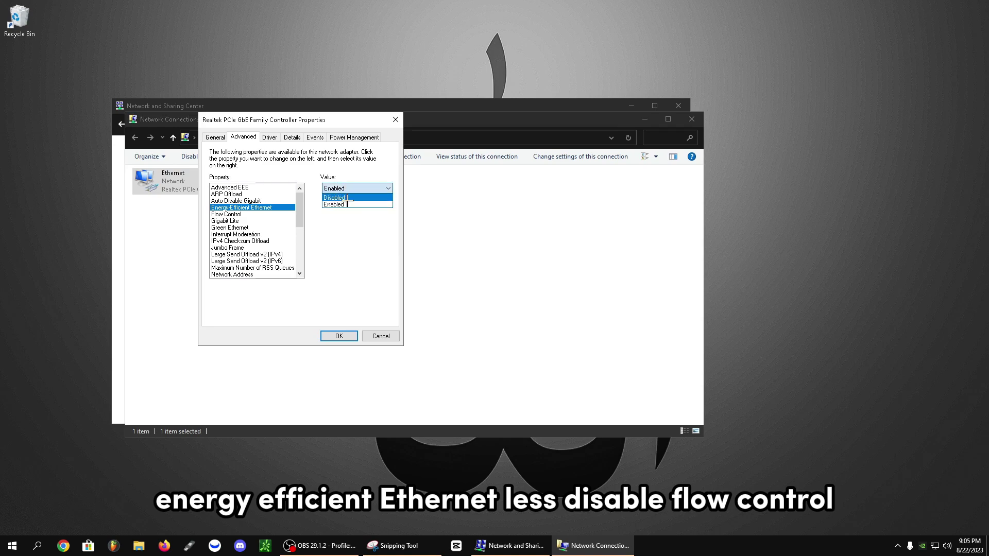
{"action": "left_click", "coordinate": [347, 198]}
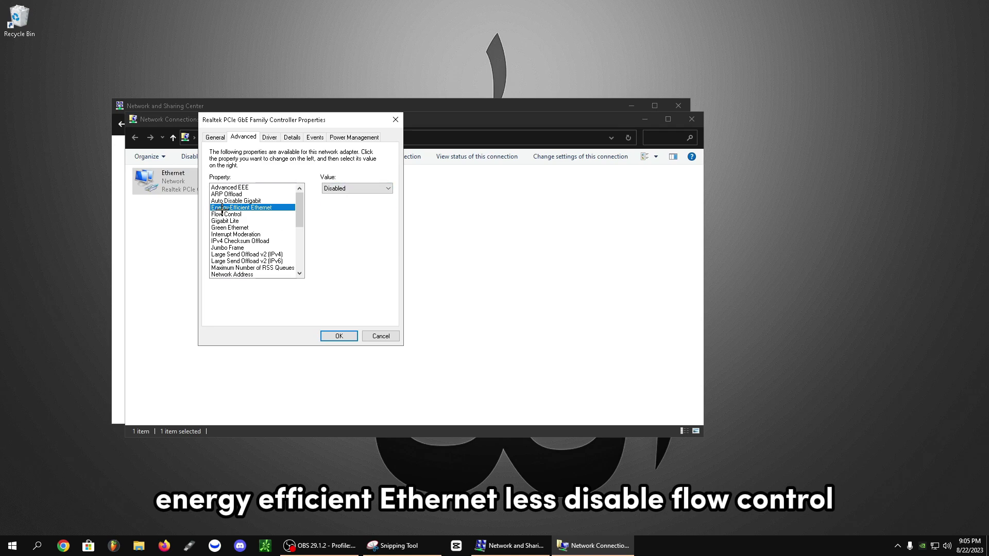
Step: Set Flow Control to Disabled and review the Gigabit Lite and Green Ethernet settings
{"action": "left_click", "coordinate": [279, 214]}
{"action": "left_click", "coordinate": [343, 189]}
{"action": "left_click", "coordinate": [345, 196]}
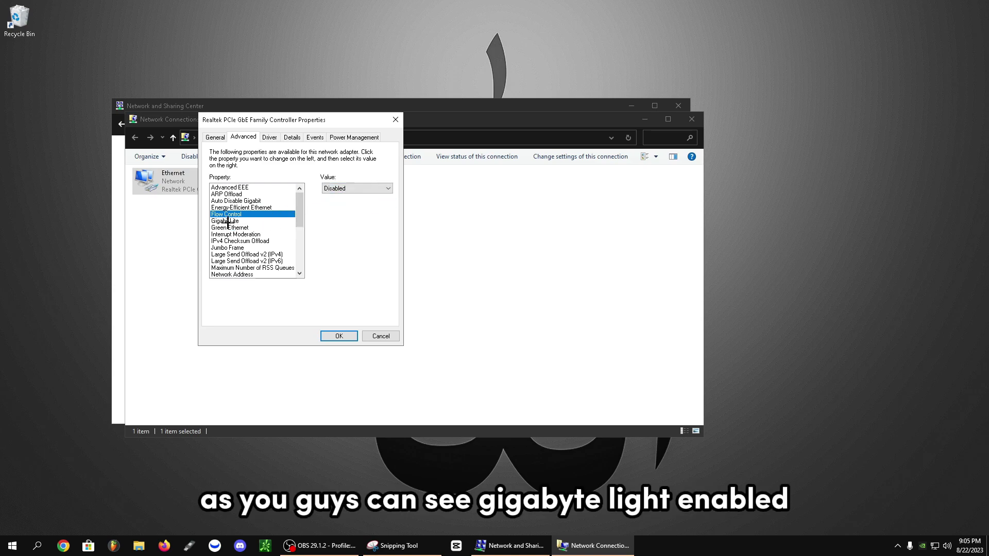
{"action": "left_click", "coordinate": [250, 221]}
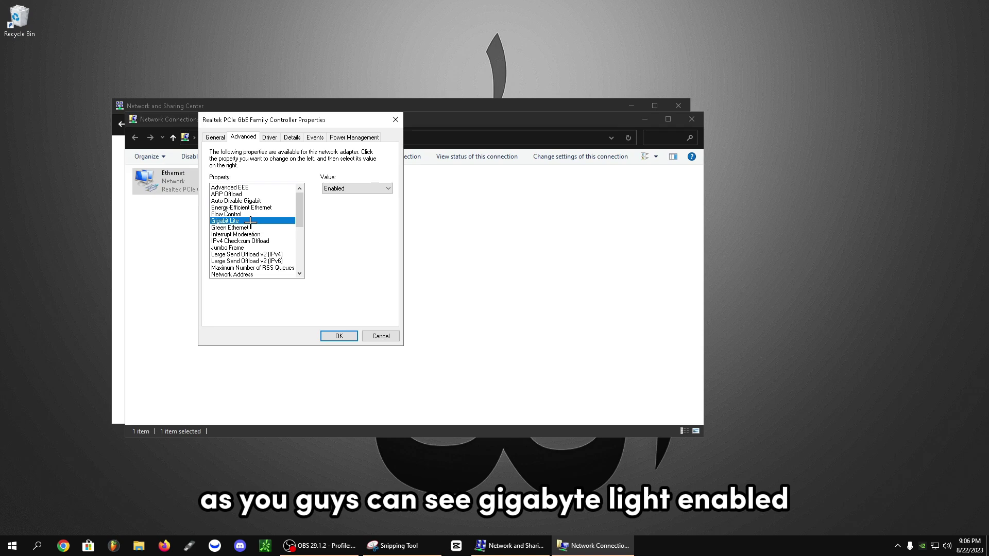
{"action": "left_click", "coordinate": [257, 228]}
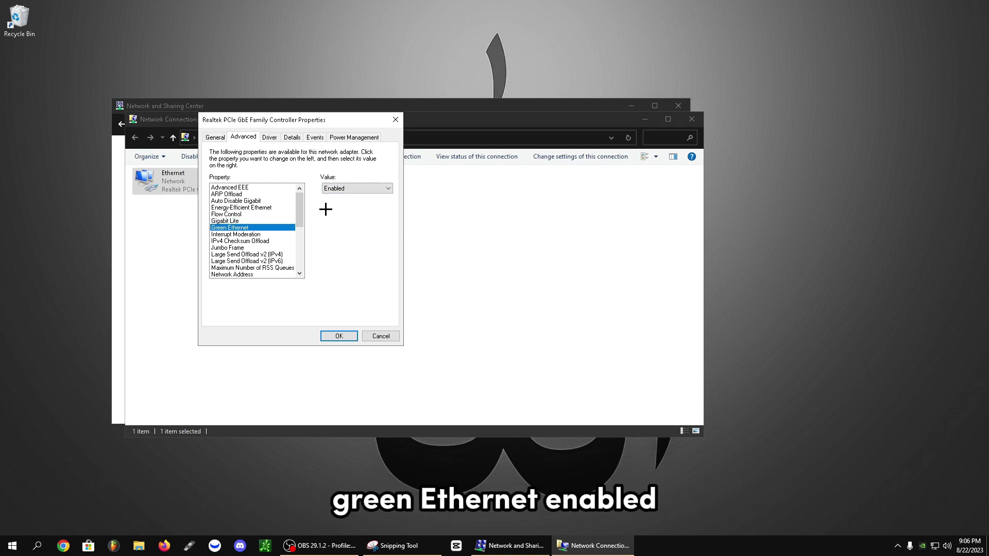
Step: Set Interrupt Moderation to Disabled
{"action": "left_click", "coordinate": [253, 235]}
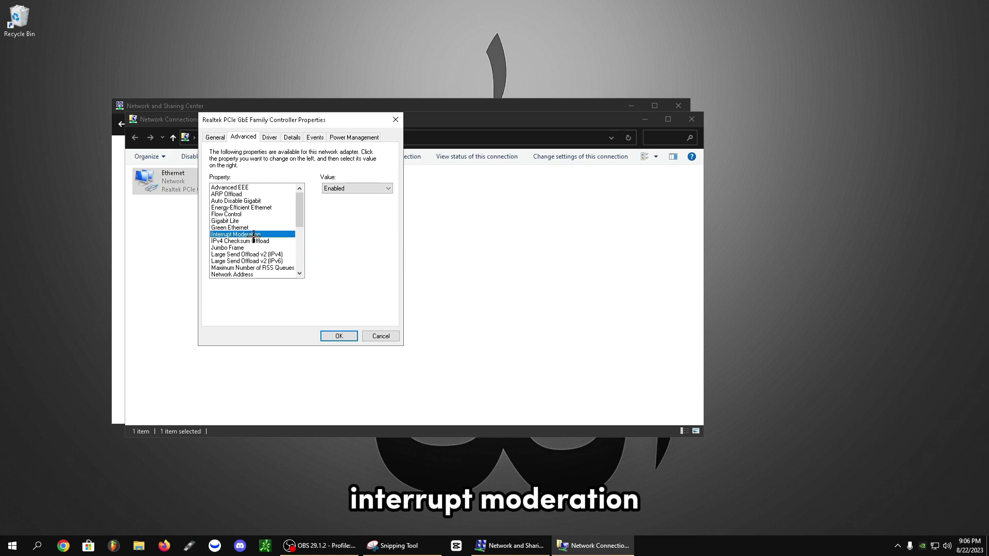
{"action": "left_click", "coordinate": [388, 190]}
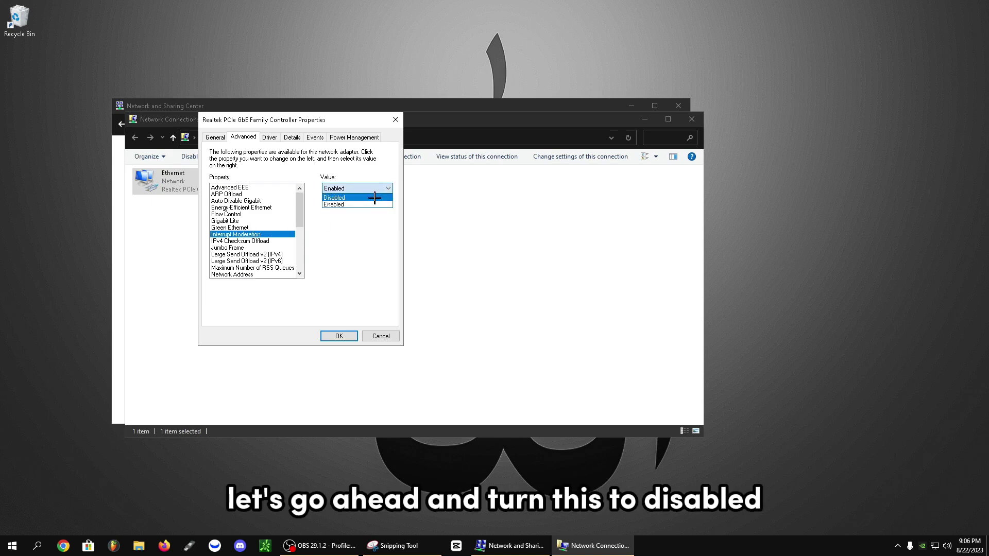
{"action": "left_click", "coordinate": [375, 198]}
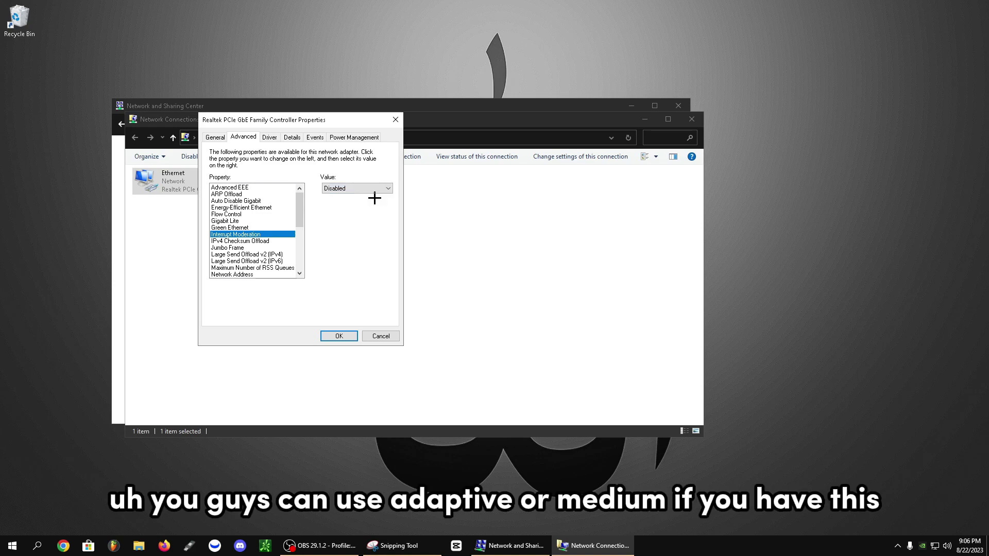
{"action": "left_click", "coordinate": [377, 184]}
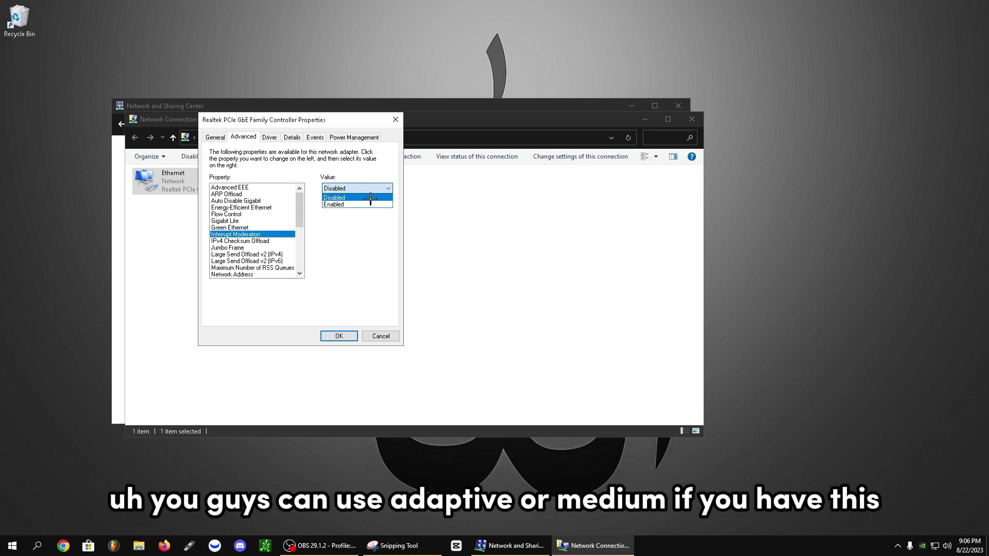
{"action": "left_click", "coordinate": [333, 198]}
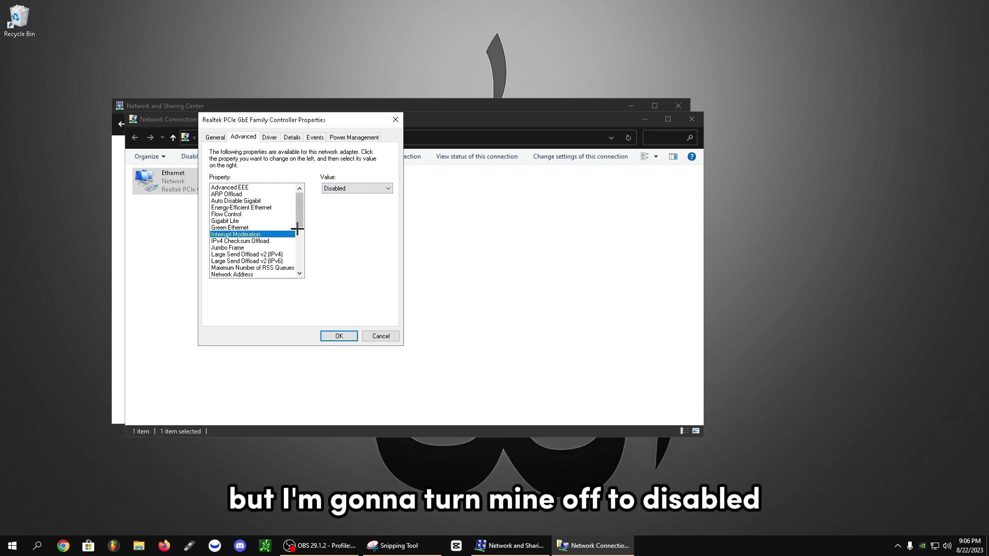
Step: Leave IPv4 Checksum Offload at Rx & Tx Enabled and Jumbo Frame at Disabled
{"action": "left_click", "coordinate": [254, 241]}
{"action": "left_click", "coordinate": [367, 189]}
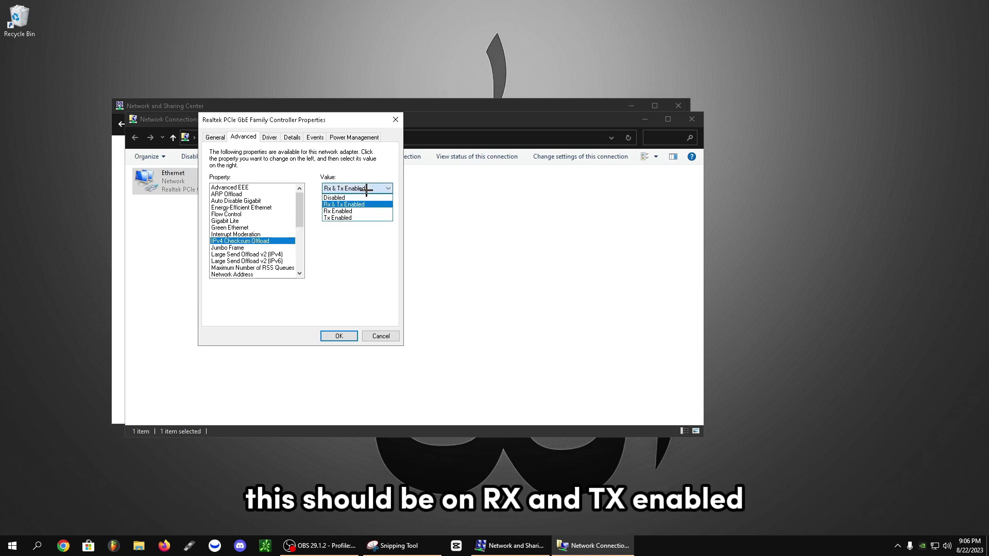
{"action": "left_click", "coordinate": [344, 205]}
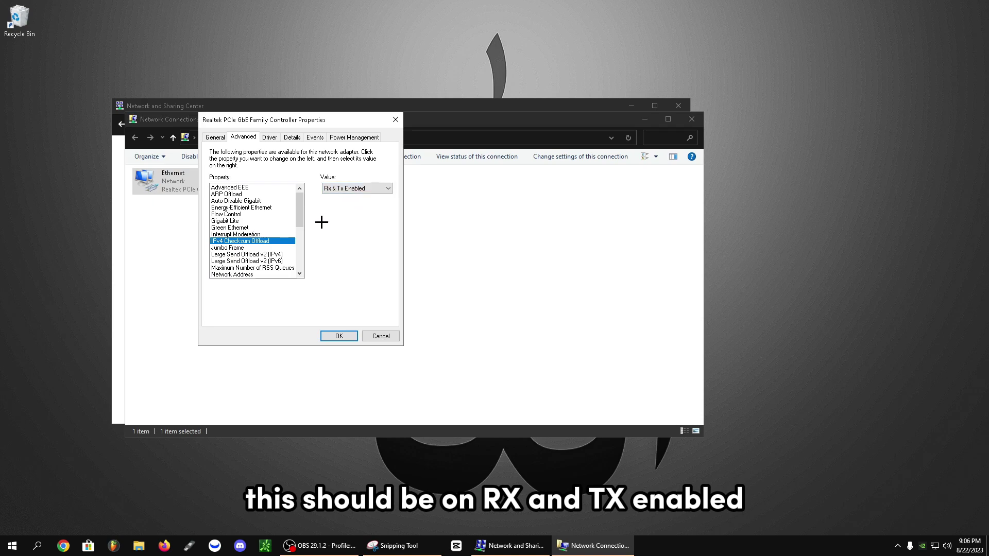
{"action": "left_click", "coordinate": [227, 247]}
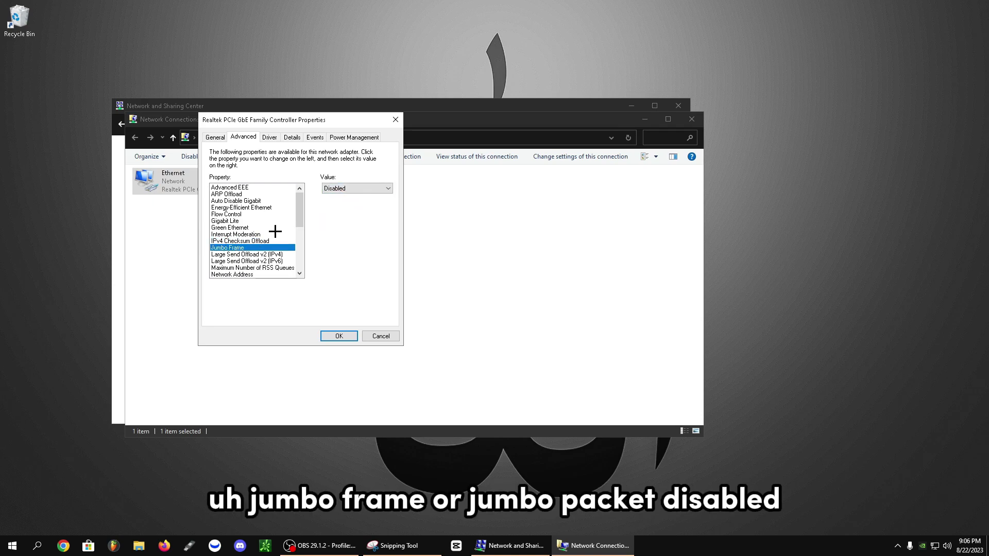
{"action": "left_click", "coordinate": [358, 190]}
{"action": "left_click", "coordinate": [358, 192]}
Step: Disable Large Send Offload v2 for both IPv4 and IPv6
{"action": "left_click", "coordinate": [243, 254]}
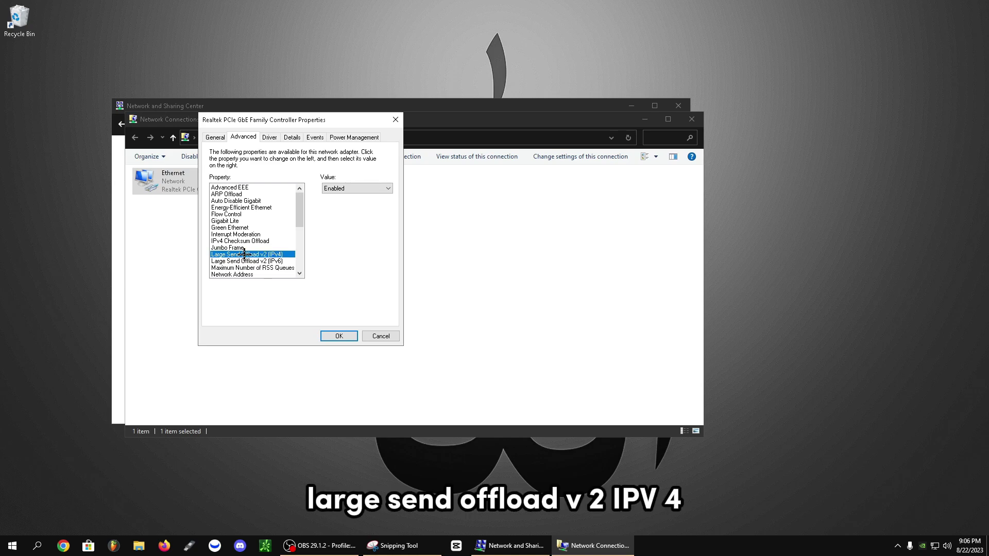
{"action": "left_click", "coordinate": [388, 189]}
{"action": "left_click", "coordinate": [335, 198]}
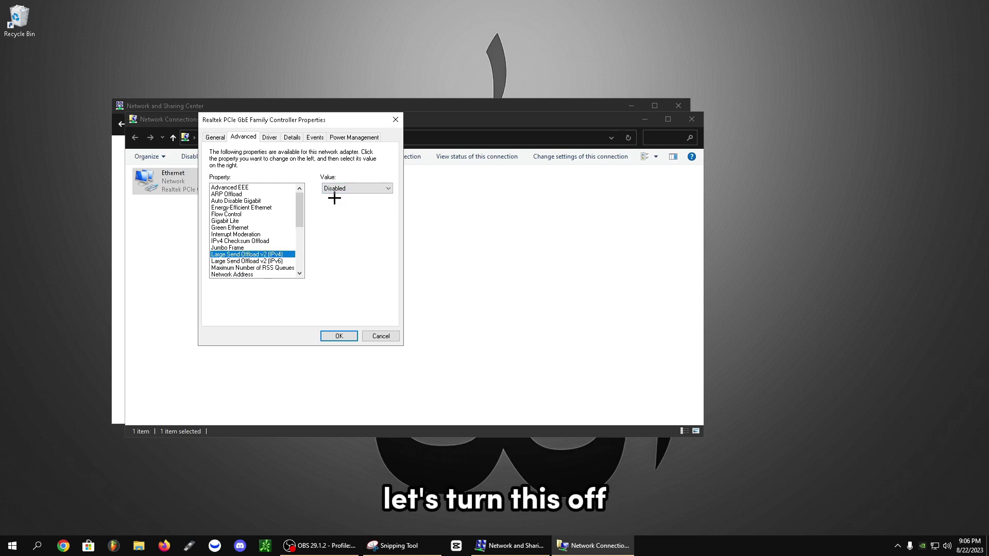
{"action": "left_click", "coordinate": [237, 261]}
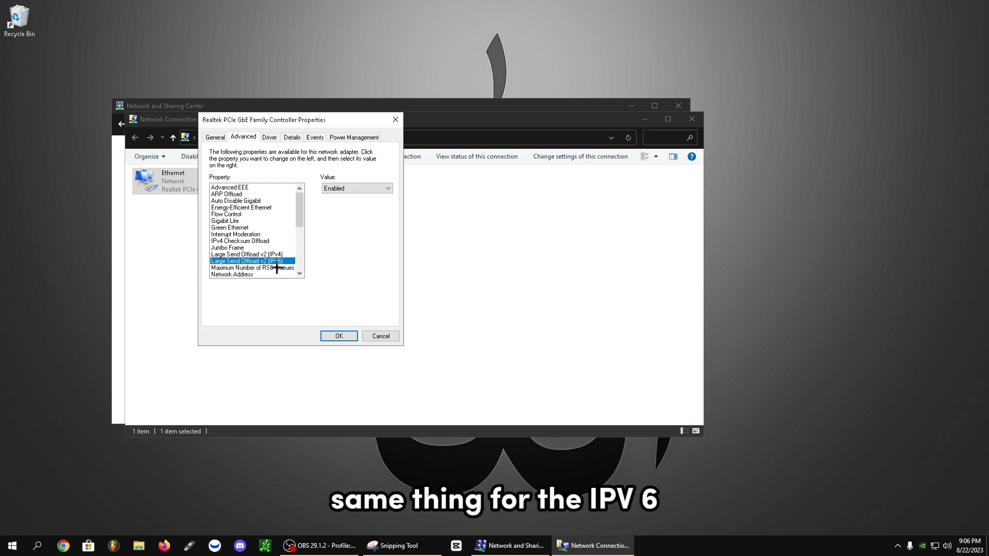
{"action": "left_click", "coordinate": [388, 189]}
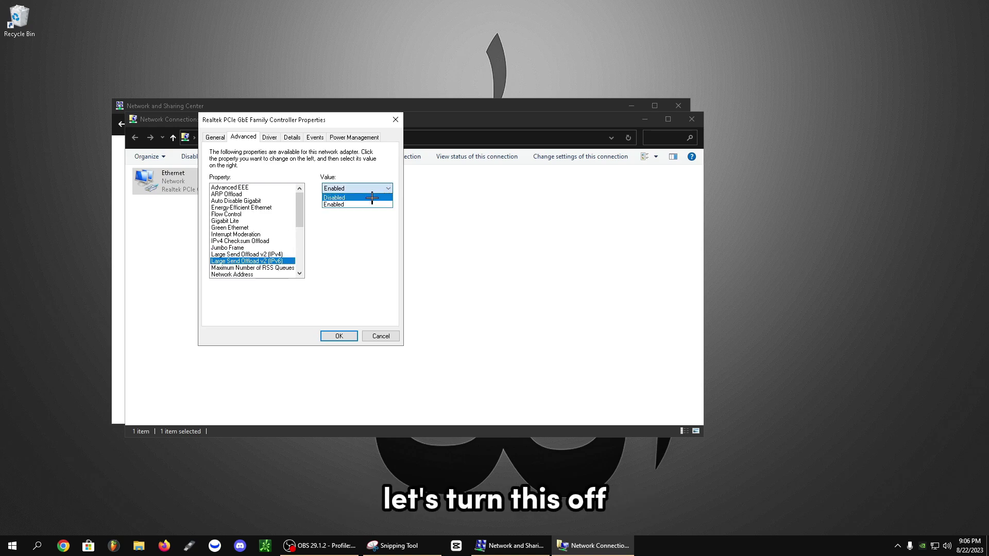
{"action": "left_click", "coordinate": [372, 197]}
{"action": "scroll", "coordinate": [264, 246], "scroll_direction": "down", "scroll_amount": 1}
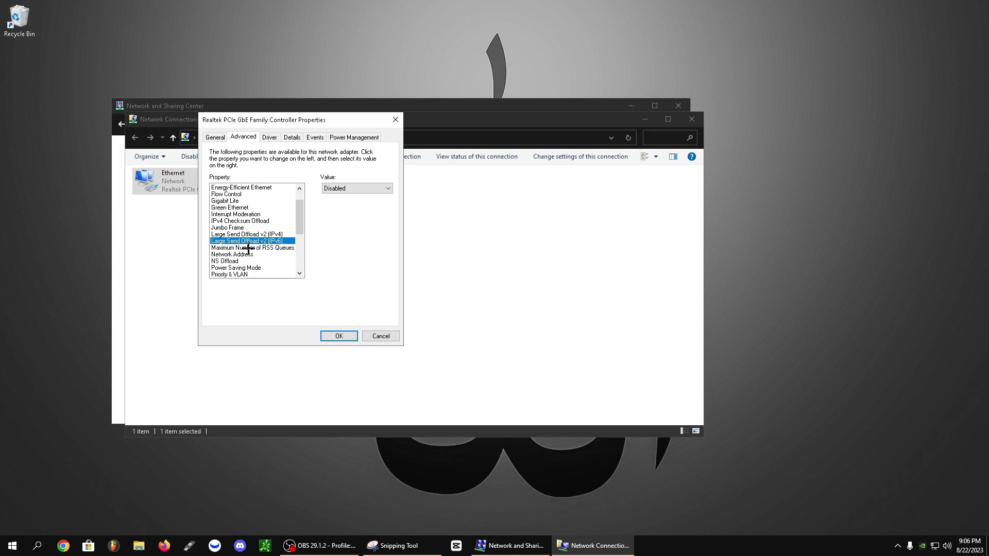
Step: Keep Maximum Number of RSS Queues at 4 Queues and set Power Saving Mode to Disabled
{"action": "left_click", "coordinate": [248, 248]}
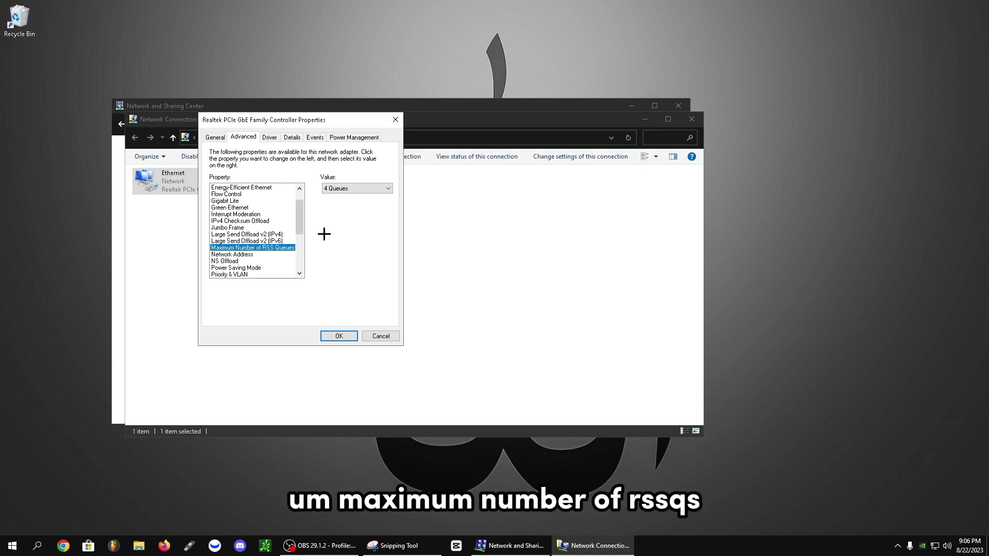
{"action": "left_click", "coordinate": [344, 189]}
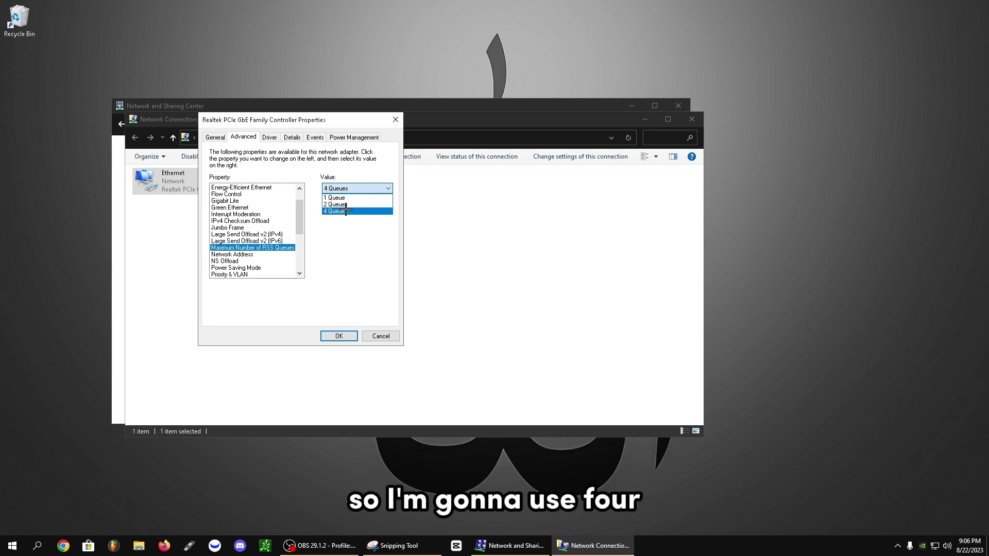
{"action": "left_click", "coordinate": [345, 211]}
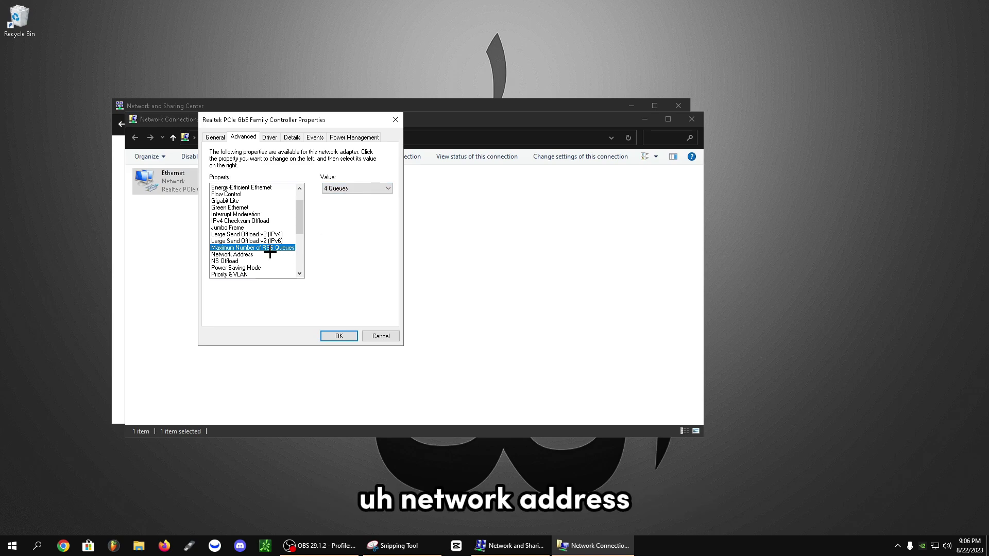
{"action": "left_click", "coordinate": [255, 262]}
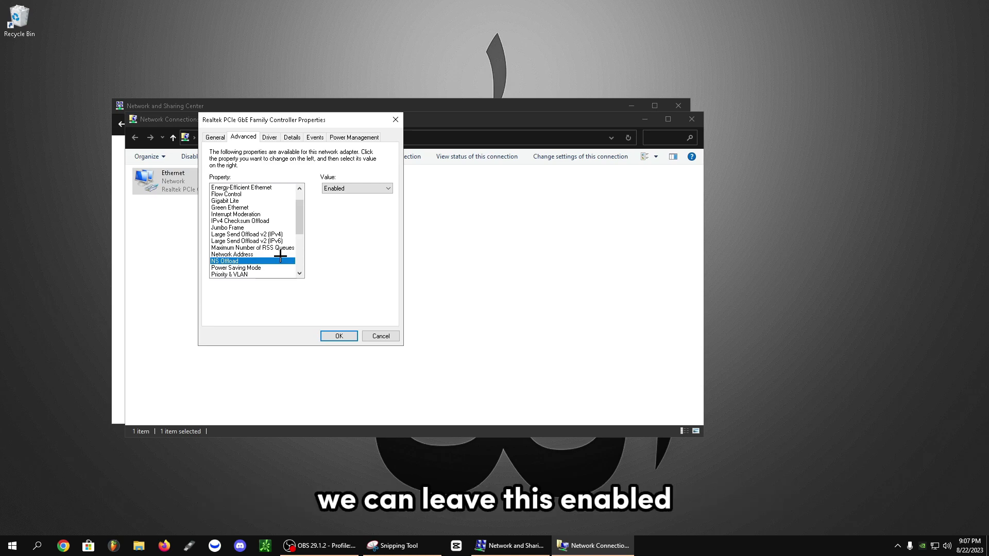
{"action": "left_click", "coordinate": [248, 268]}
{"action": "scroll", "coordinate": [248, 263], "scroll_direction": "down", "scroll_amount": 1}
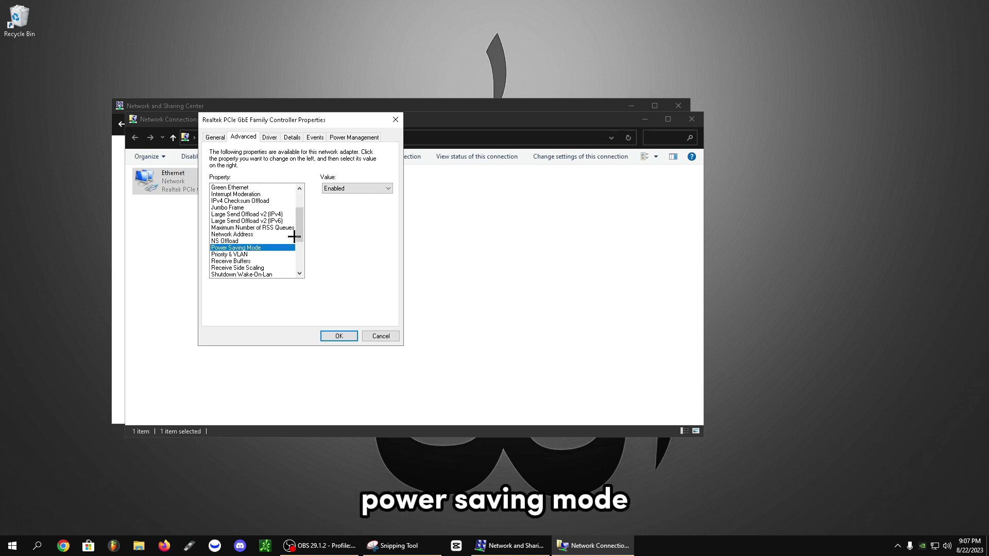
{"action": "left_click", "coordinate": [348, 188]}
{"action": "left_click", "coordinate": [354, 203]}
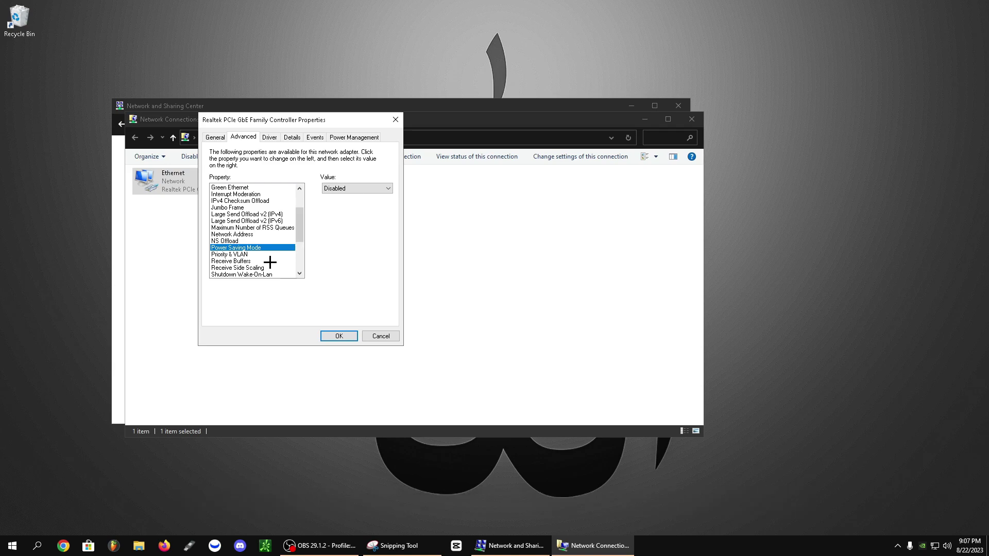
Step: Keep Priority & VLAN Enabled, Receive Buffers at 512, and check Receive Side Scaling
{"action": "left_click", "coordinate": [237, 254]}
{"action": "left_click", "coordinate": [356, 190]}
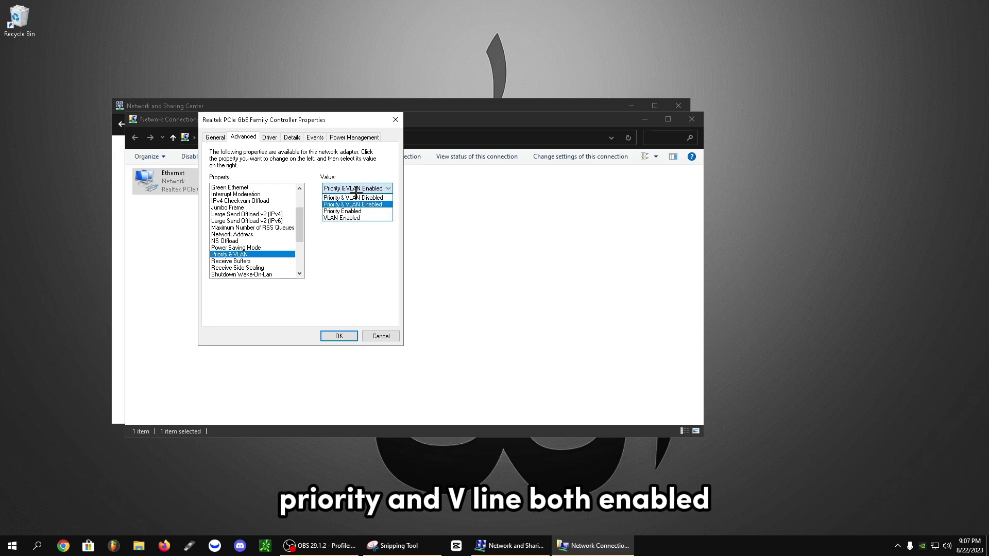
{"action": "left_click", "coordinate": [356, 191]}
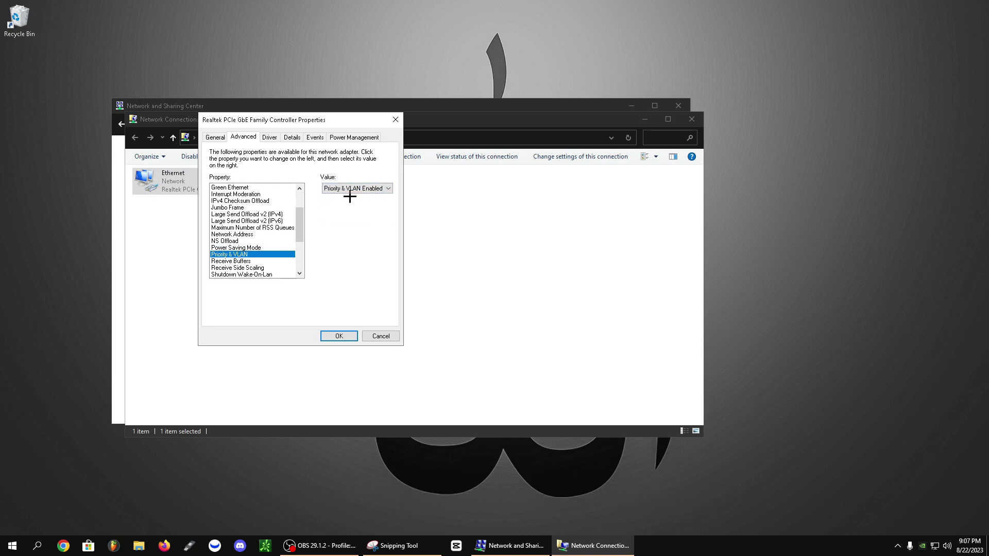
{"action": "left_click", "coordinate": [251, 262]}
{"action": "scroll", "coordinate": [273, 276], "scroll_direction": "down", "scroll_amount": 1}
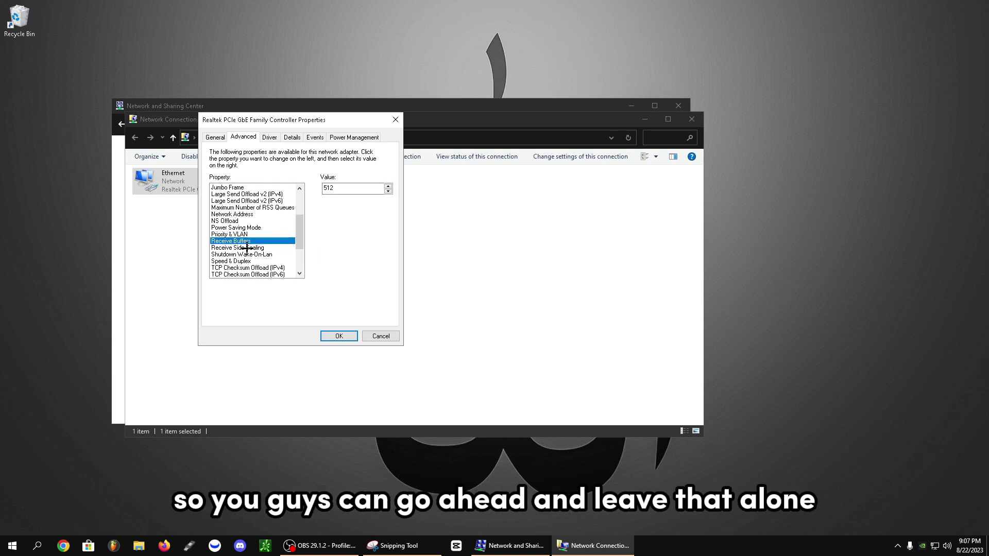
{"action": "scroll", "coordinate": [243, 237], "scroll_direction": "down", "scroll_amount": 1}
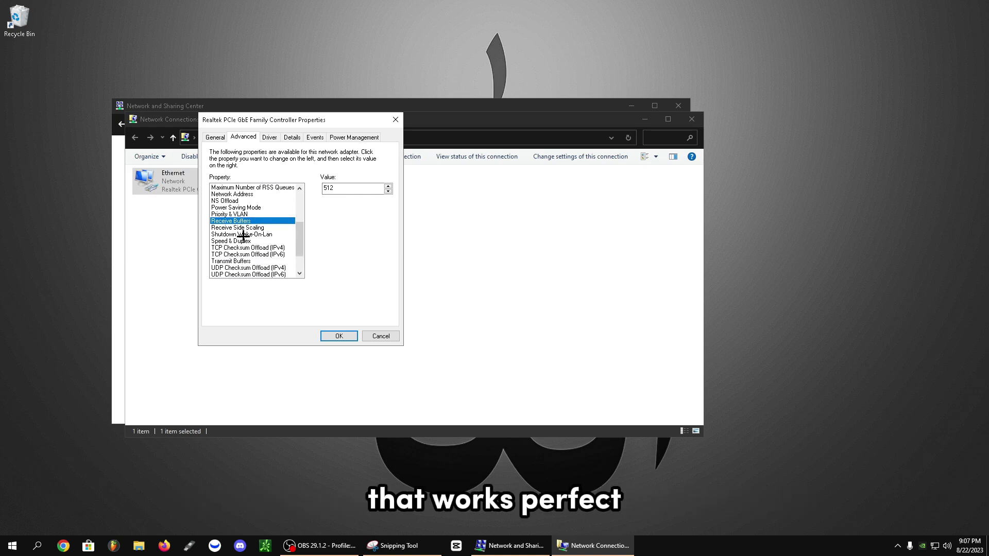
{"action": "left_click", "coordinate": [240, 227]}
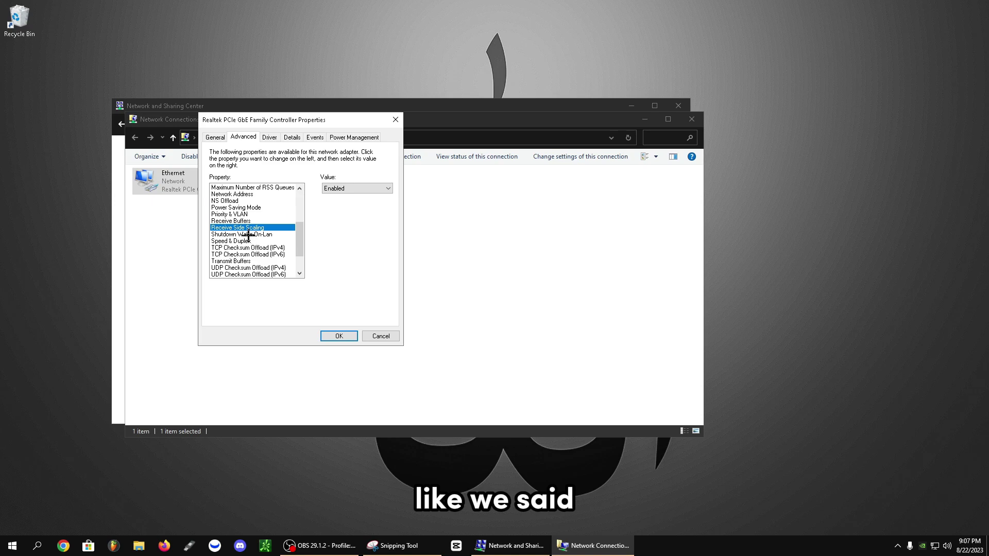
Step: Disable Shutdown Wake-On-Lan and keep TCP Checksum Offload (IPv4) at Rx & Tx Enabled
{"action": "left_click", "coordinate": [247, 235]}
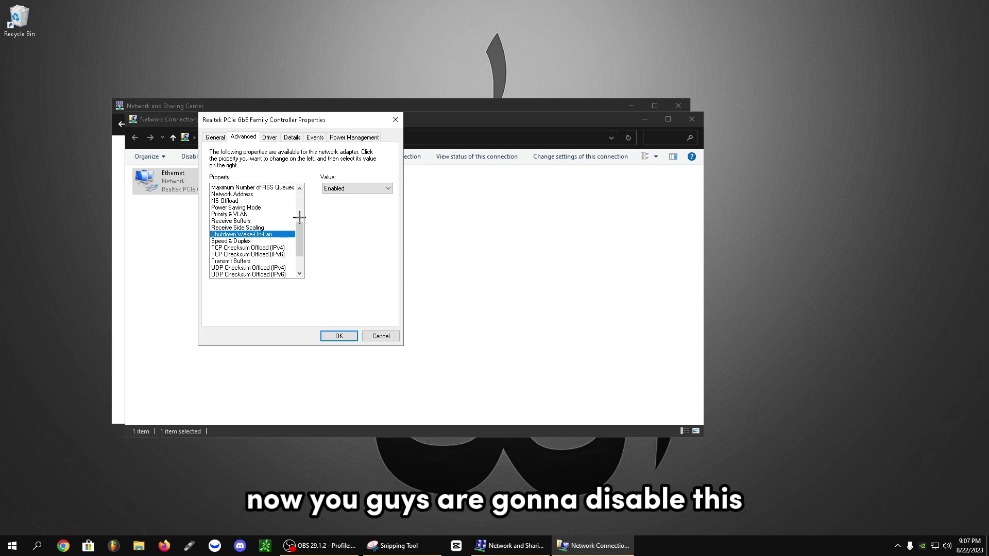
{"action": "left_click", "coordinate": [363, 189]}
{"action": "left_click", "coordinate": [361, 198]}
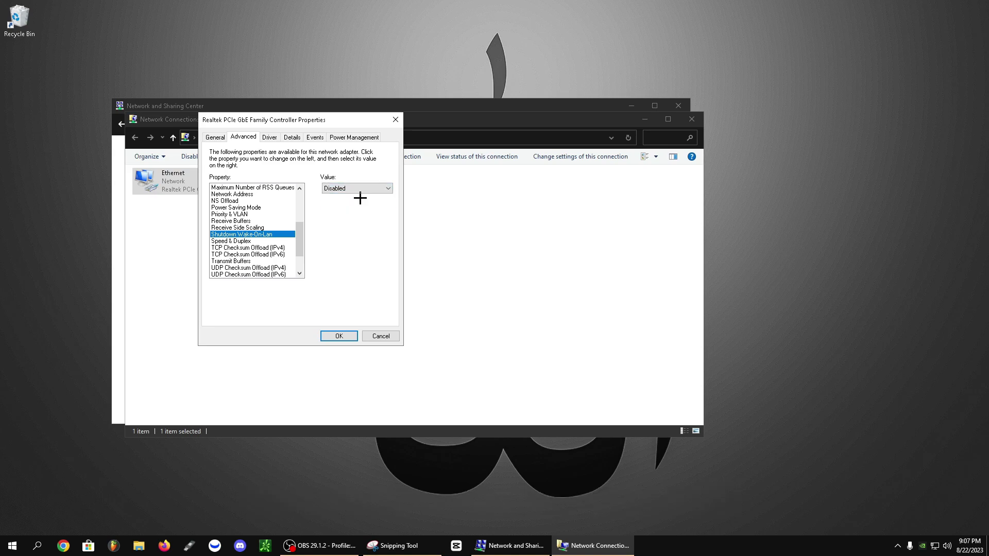
{"action": "left_click", "coordinate": [242, 241]}
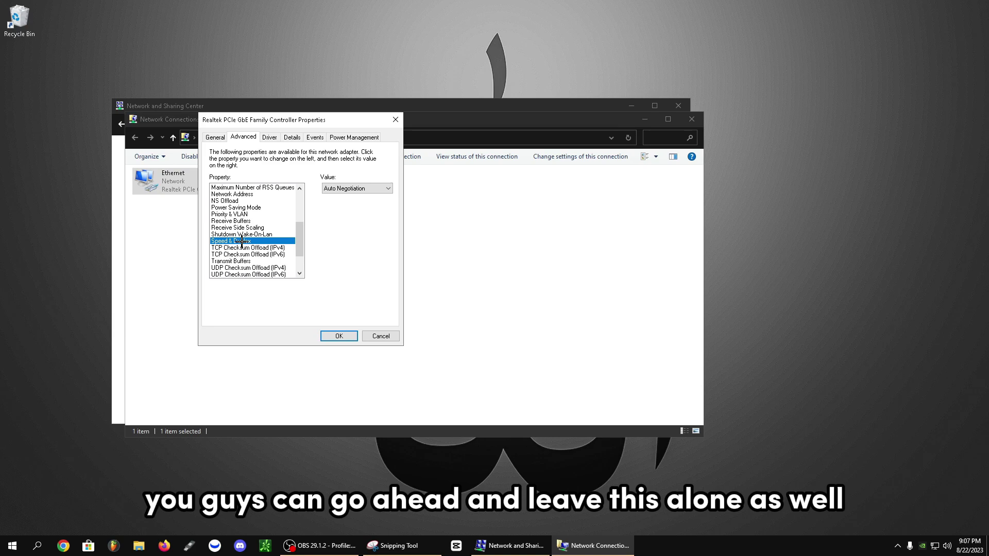
{"action": "left_click", "coordinate": [242, 248]}
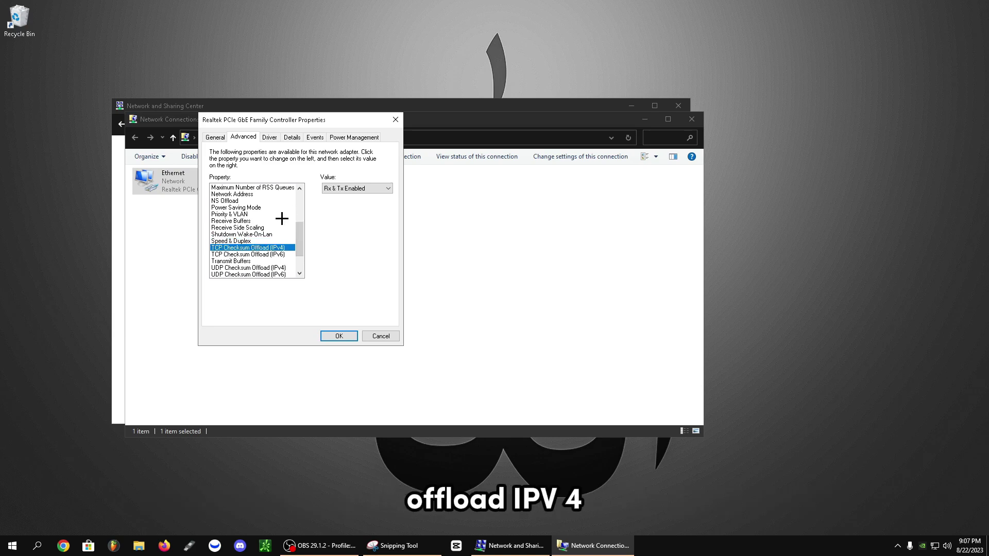
{"action": "left_click", "coordinate": [342, 189]}
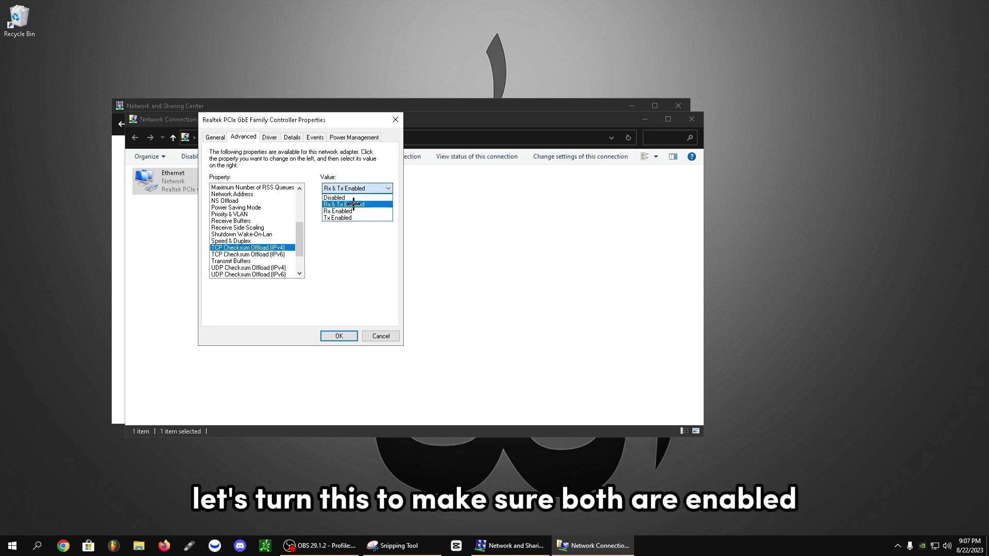
{"action": "left_click", "coordinate": [344, 204]}
Step: Review TCP Checksum Offload (IPv6), UDP Checksum Offload (IPv4/IPv6) and Transmit Buffers
{"action": "left_click", "coordinate": [255, 254]}
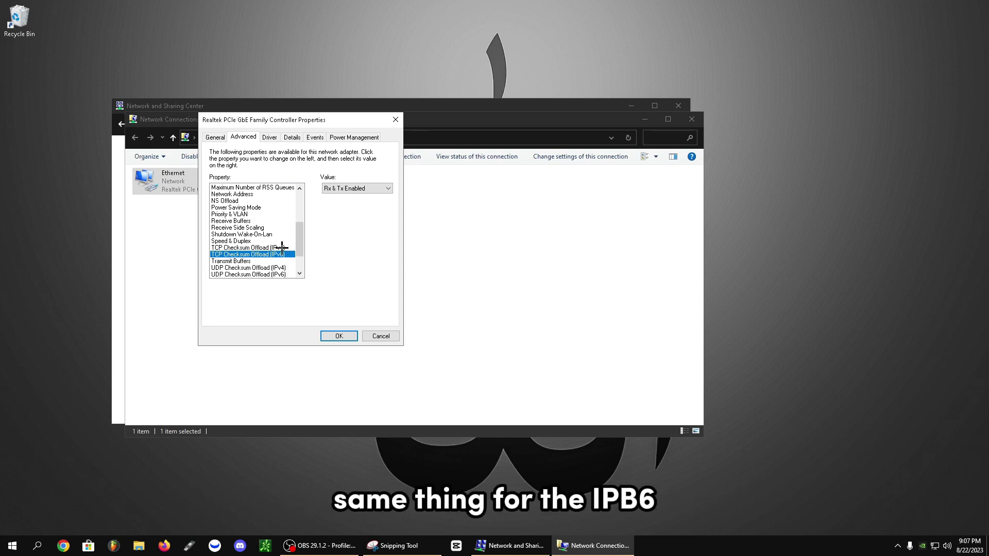
{"action": "left_click", "coordinate": [260, 268]}
{"action": "left_click", "coordinate": [266, 275]}
{"action": "scroll", "coordinate": [267, 267], "scroll_direction": "down", "scroll_amount": 1}
{"action": "left_click", "coordinate": [262, 241]}
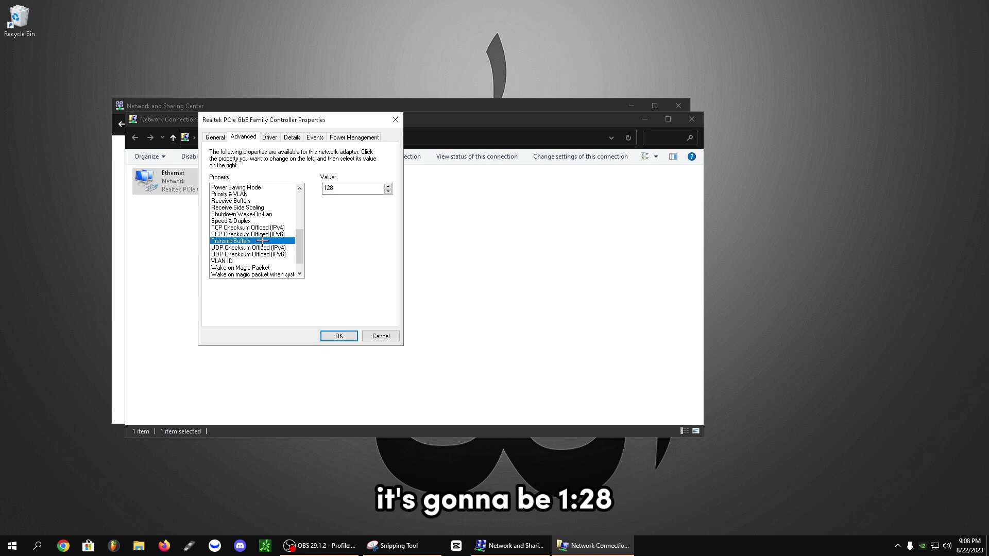
{"action": "scroll", "coordinate": [254, 263], "scroll_direction": "down", "scroll_amount": 1}
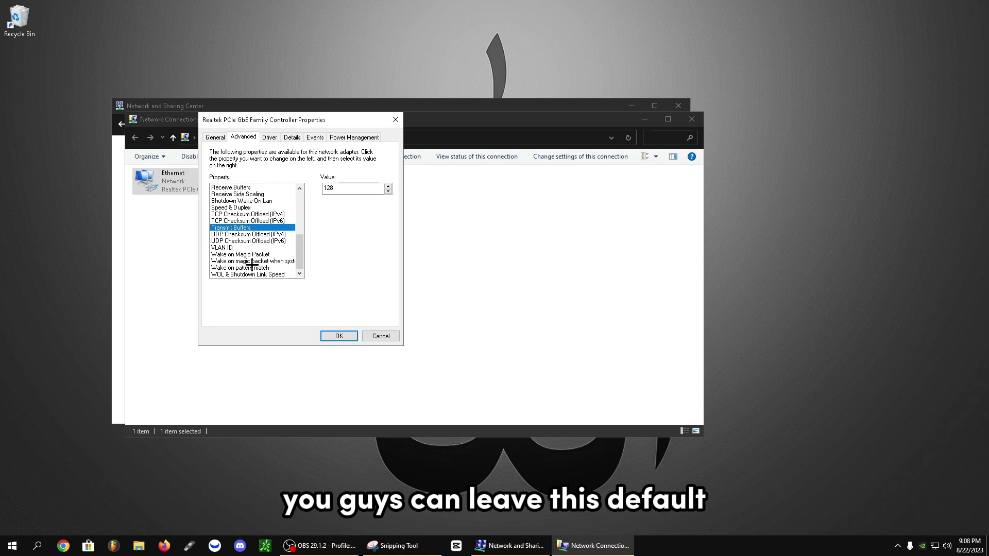
Step: Set Wake on Magic Packet and Wake on pattern match to Disabled
{"action": "left_click", "coordinate": [242, 255]}
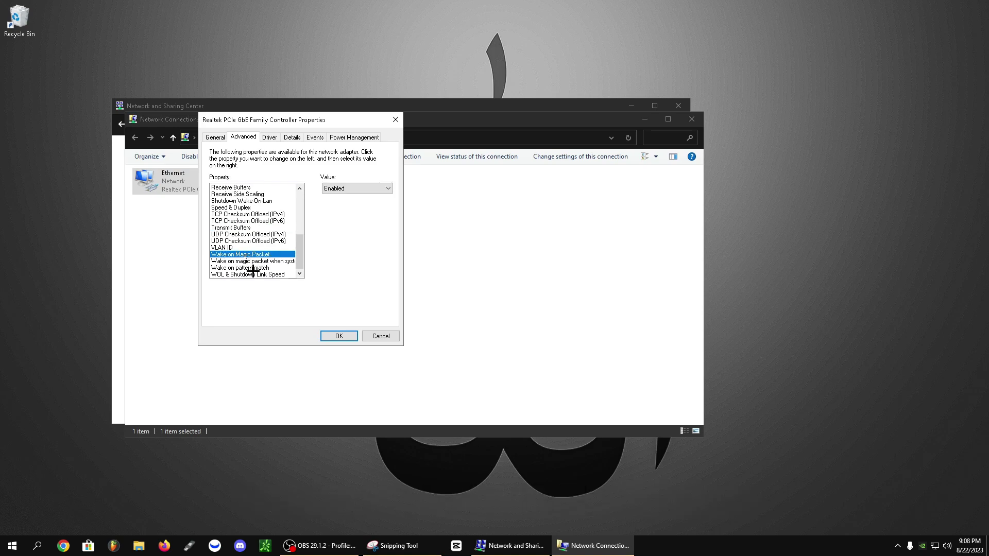
{"action": "left_click", "coordinate": [357, 189]}
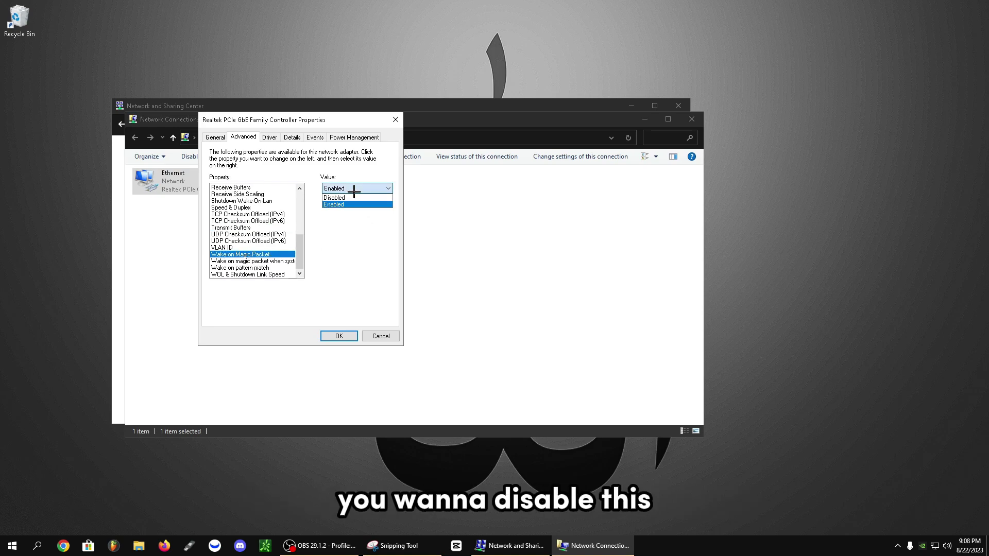
{"action": "left_click", "coordinate": [353, 204]}
{"action": "left_click", "coordinate": [240, 262]}
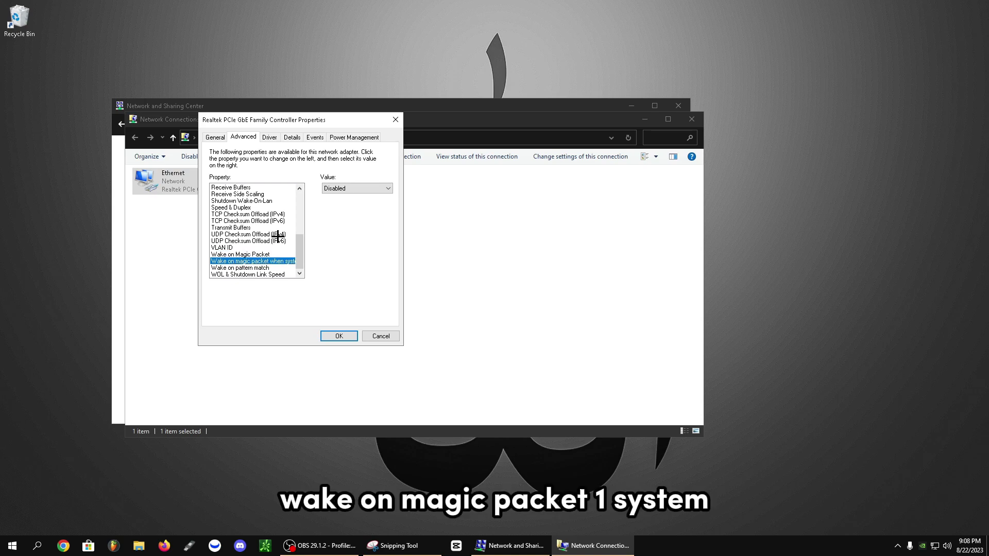
{"action": "left_click", "coordinate": [270, 268]}
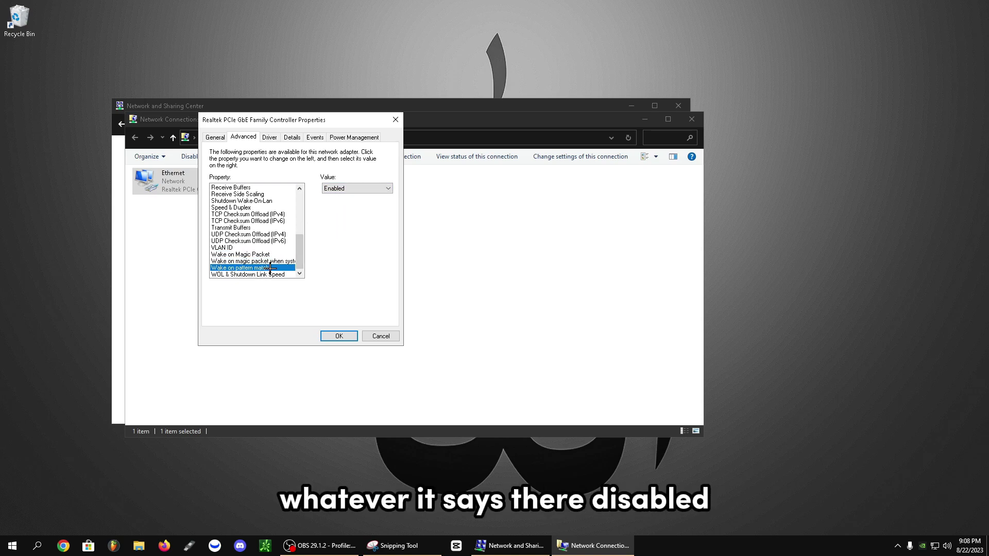
{"action": "left_click", "coordinate": [353, 189]}
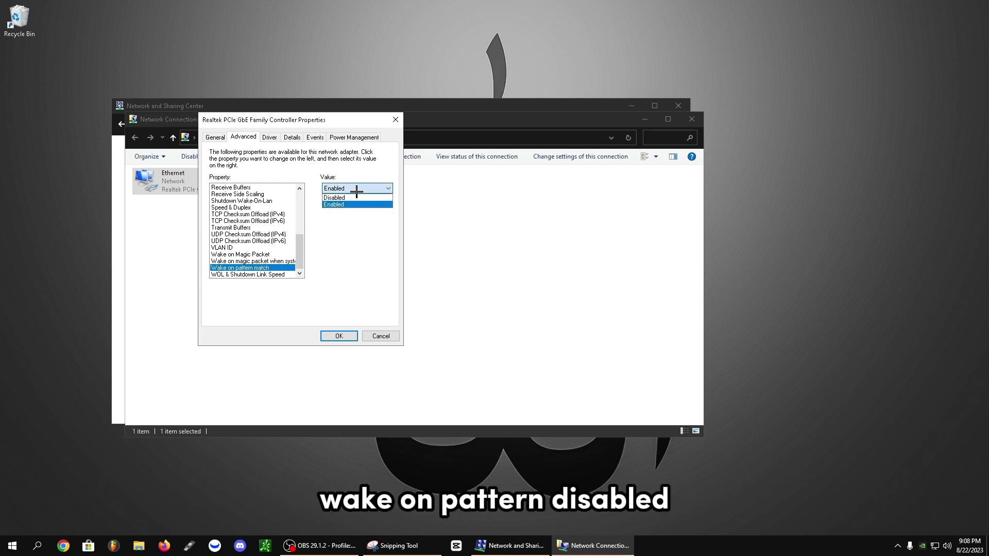
{"action": "left_click", "coordinate": [344, 198]}
Step: Leave WOL & Shutdown Link Speed at 10 Mbps First
{"action": "left_click", "coordinate": [259, 274]}
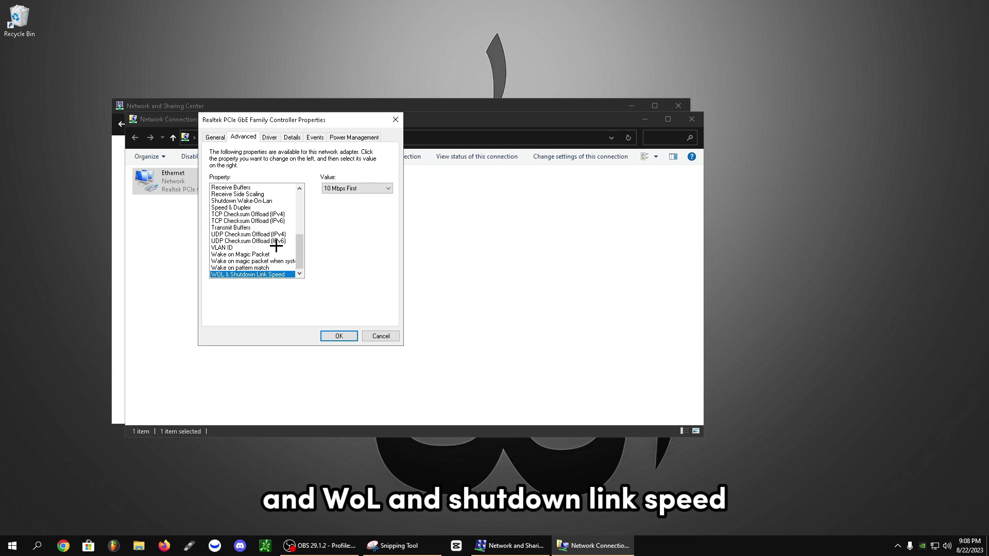
{"action": "left_click", "coordinate": [353, 188]}
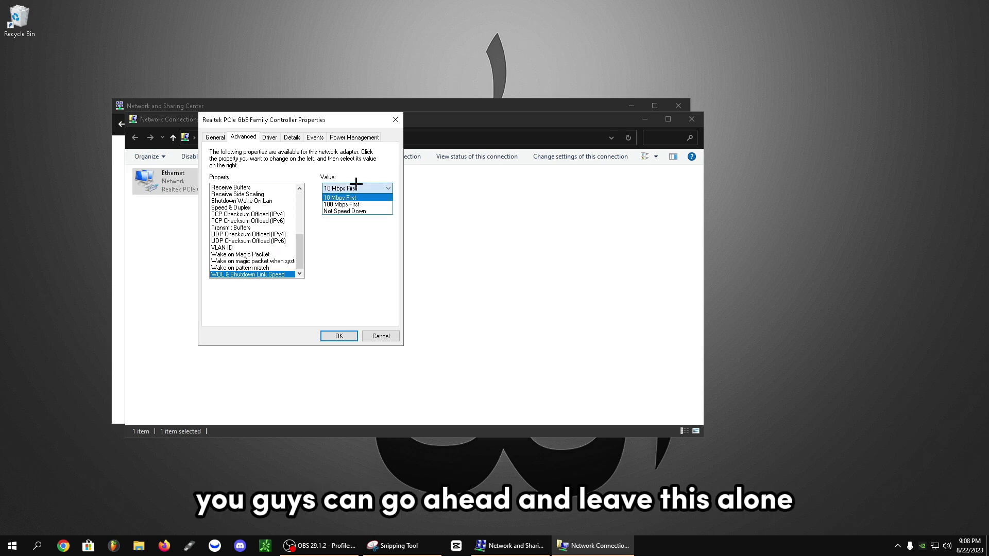
{"action": "left_click", "coordinate": [356, 185]}
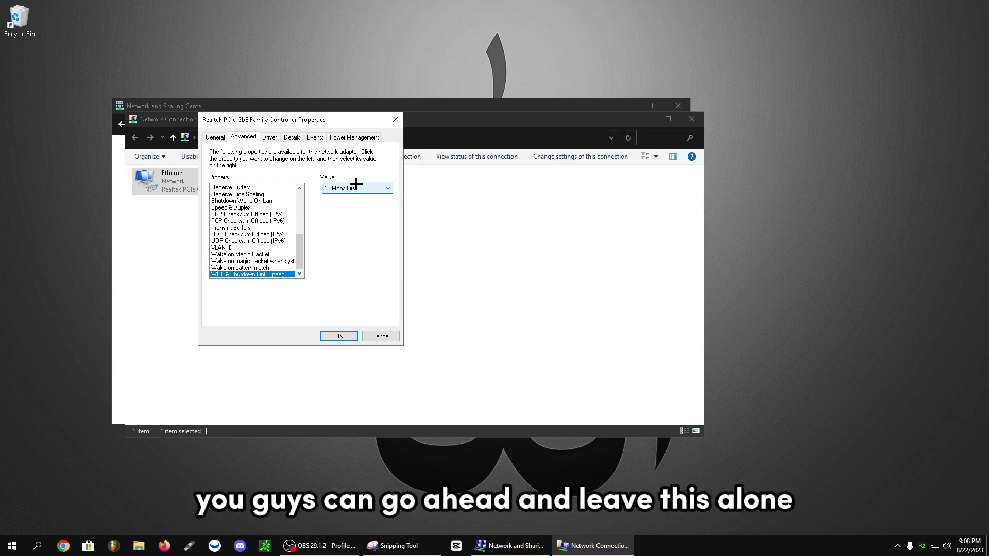
{"action": "scroll", "coordinate": [293, 232], "scroll_direction": "up", "scroll_amount": 6}
{"action": "scroll", "coordinate": [293, 234], "scroll_direction": "up", "scroll_amount": 1}
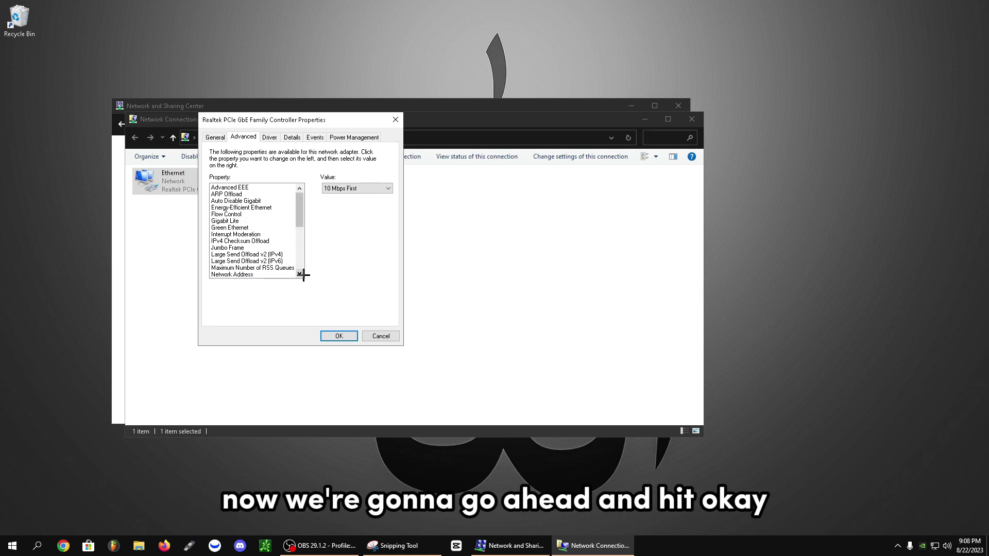
Step: Apply the adapter settings with OK, then launch Registry Editor via a 'rege' Start search
{"action": "left_click", "coordinate": [335, 336]}
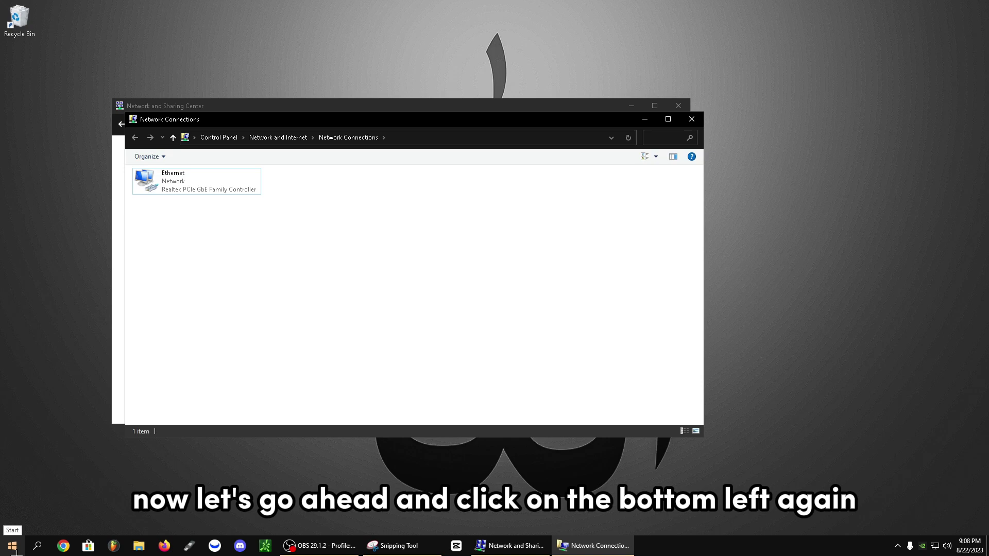
{"action": "left_click", "coordinate": [14, 547]}
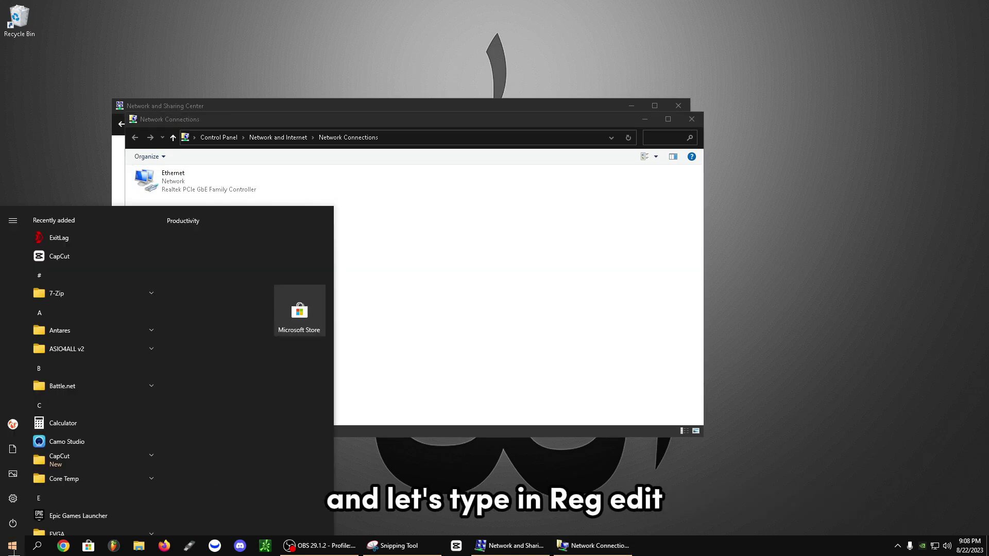
{"action": "type", "text": "regedit"}
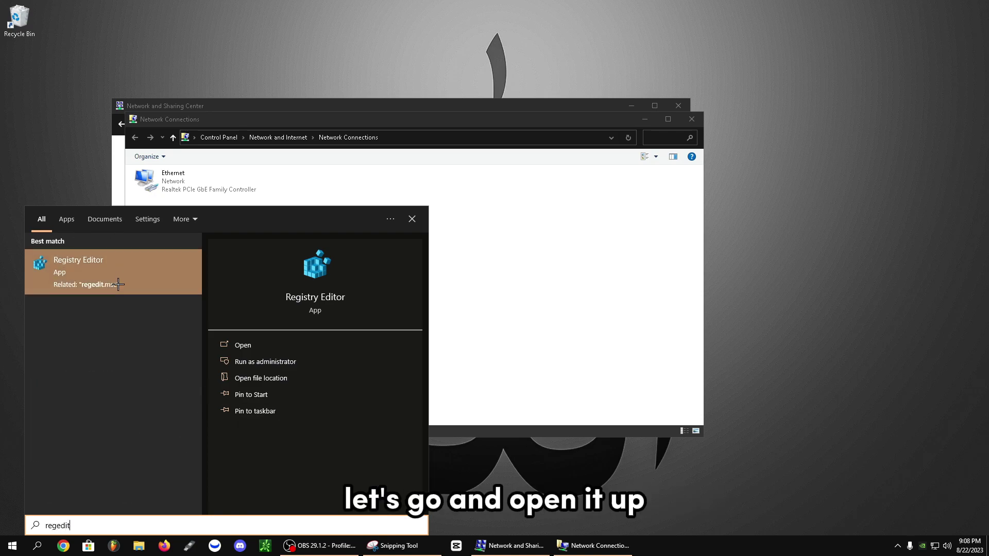
{"action": "left_click", "coordinate": [118, 284]}
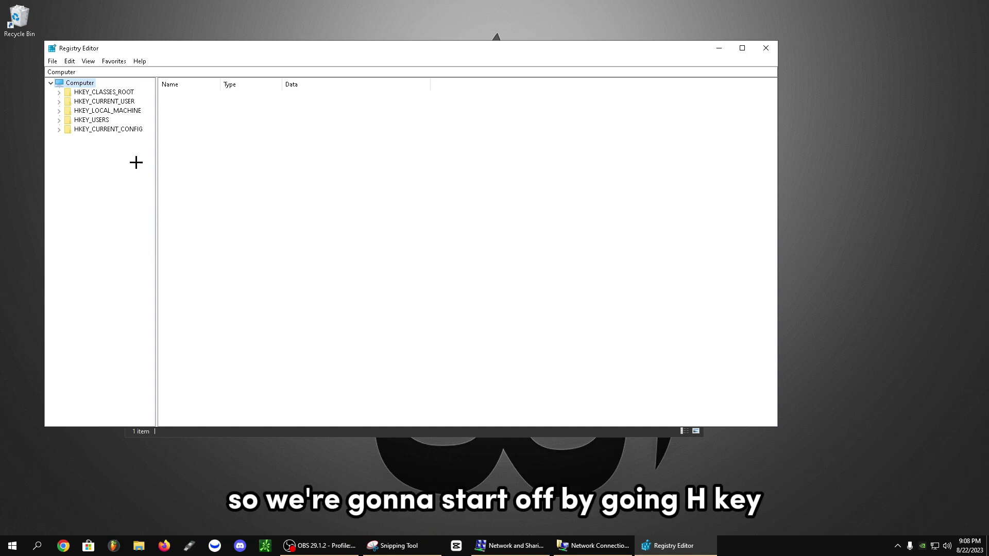
Step: Expand HKEY_LOCAL_MACHINE, SOFTWARE and Microsoft in the registry tree
{"action": "left_click", "coordinate": [98, 110]}
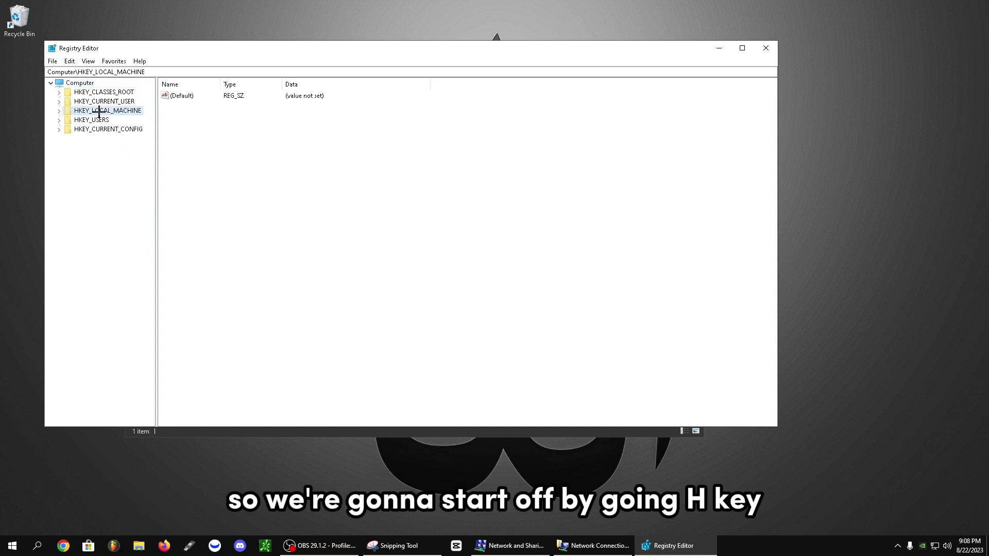
{"action": "left_click", "coordinate": [60, 111]}
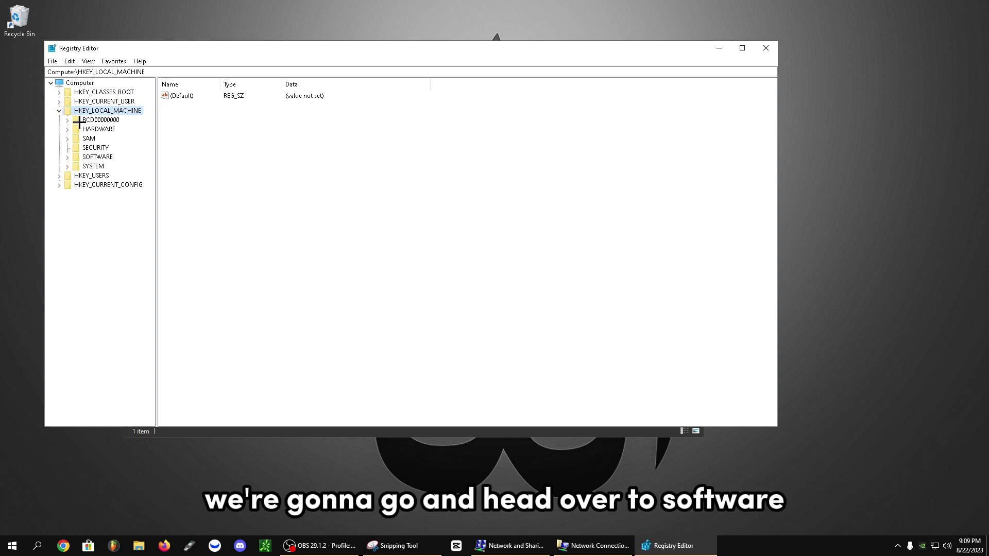
{"action": "left_click", "coordinate": [85, 157]}
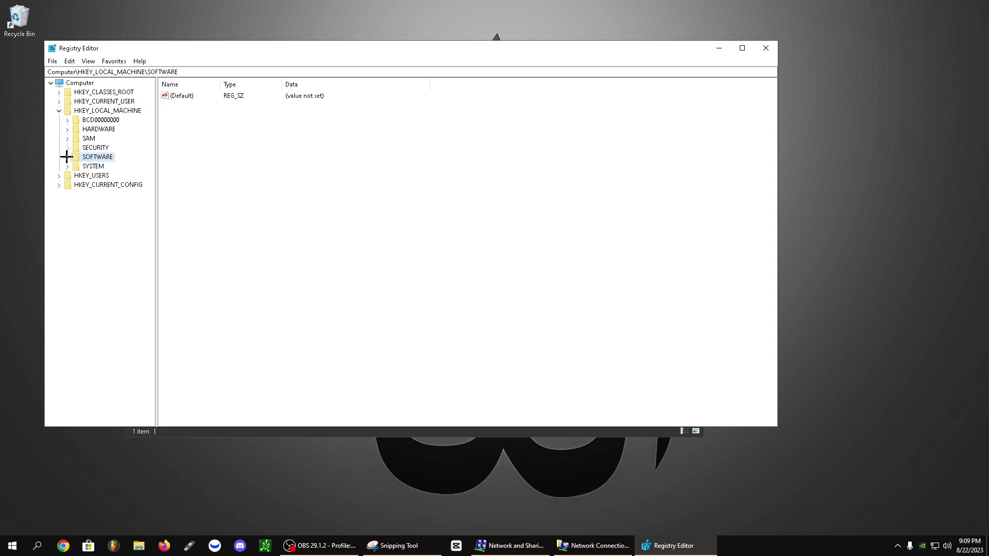
{"action": "left_click", "coordinate": [67, 156]}
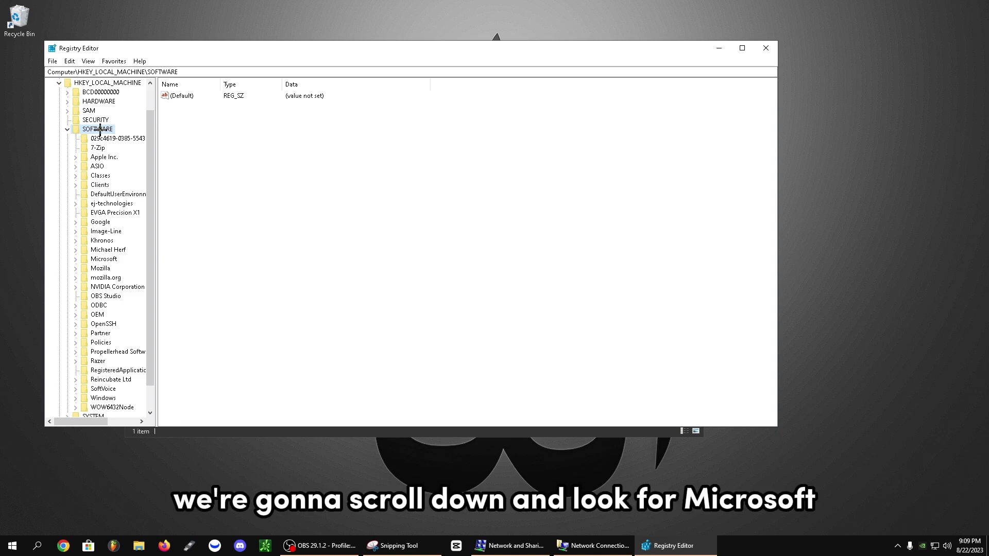
{"action": "left_click", "coordinate": [103, 259]}
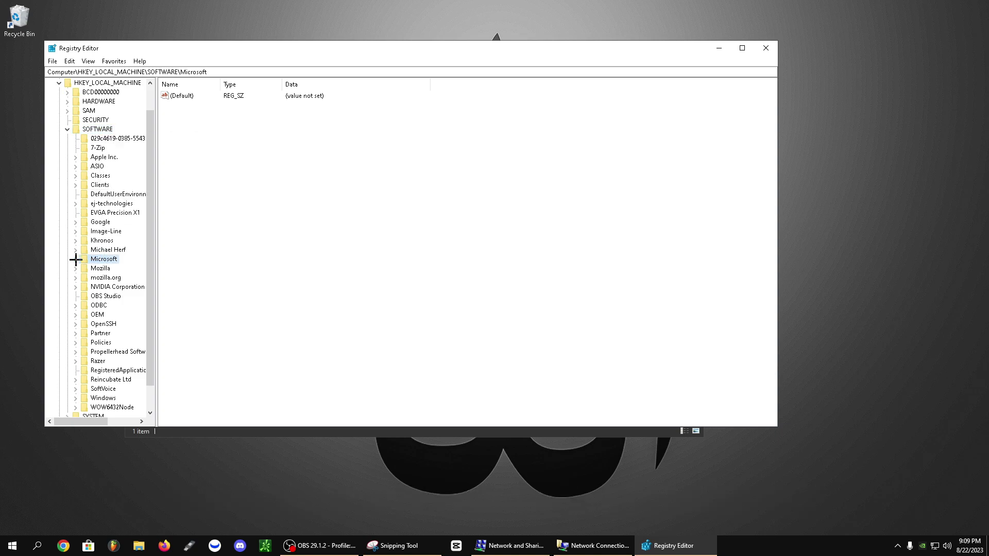
{"action": "left_click", "coordinate": [76, 259]}
{"action": "scroll", "coordinate": [97, 232], "scroll_direction": "down", "scroll_amount": 15}
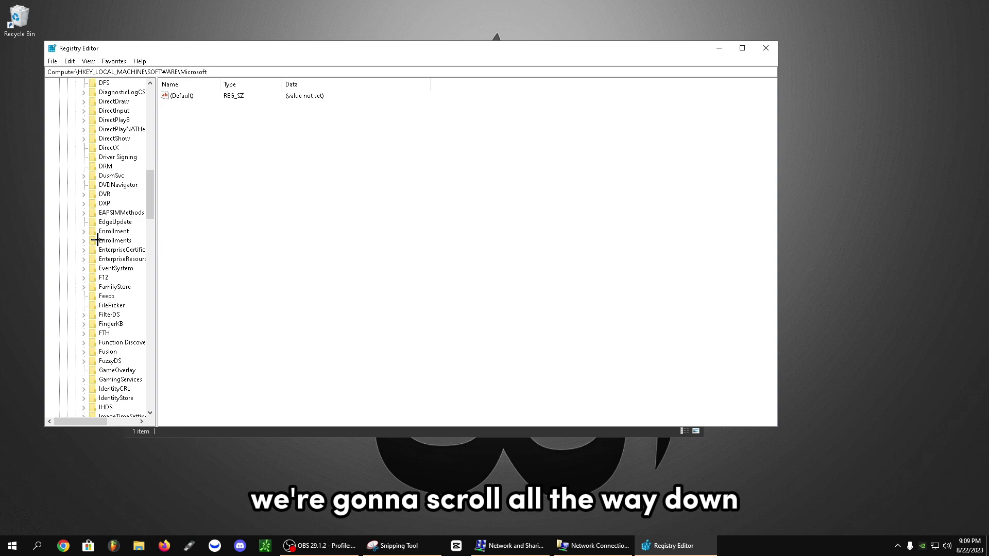
{"action": "scroll", "coordinate": [113, 201], "scroll_direction": "down", "scroll_amount": 20}
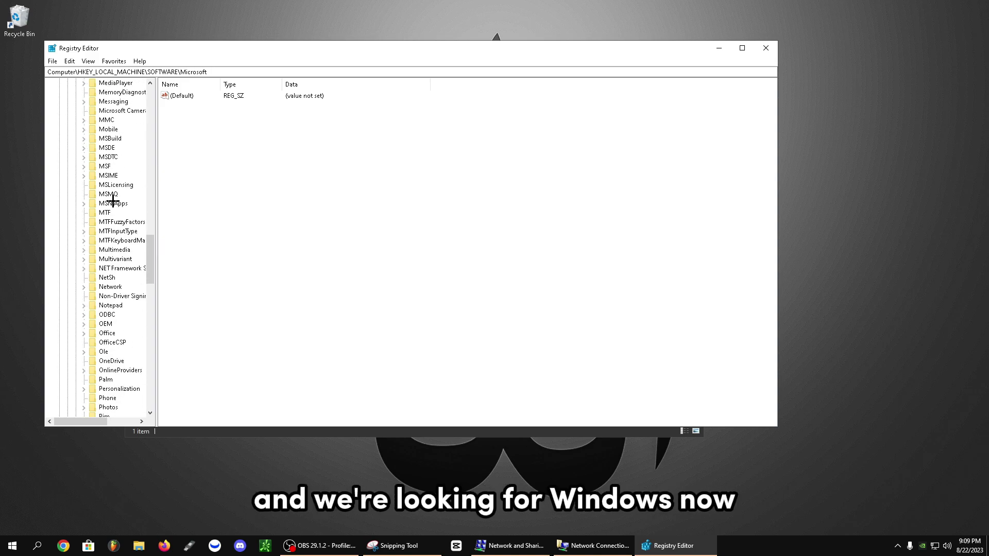
{"action": "scroll", "coordinate": [113, 201], "scroll_direction": "down", "scroll_amount": 13}
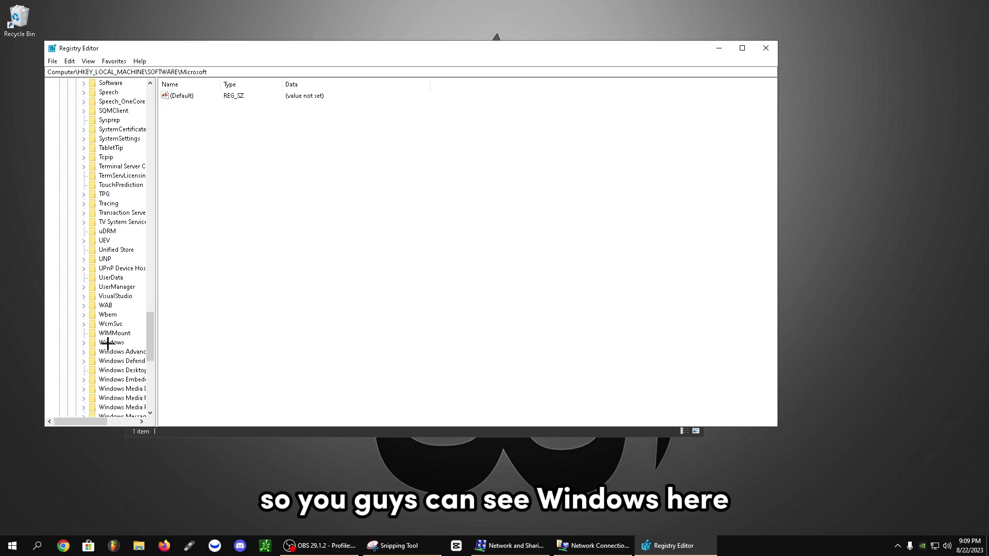
{"action": "scroll", "coordinate": [108, 344], "scroll_direction": "down", "scroll_amount": 2}
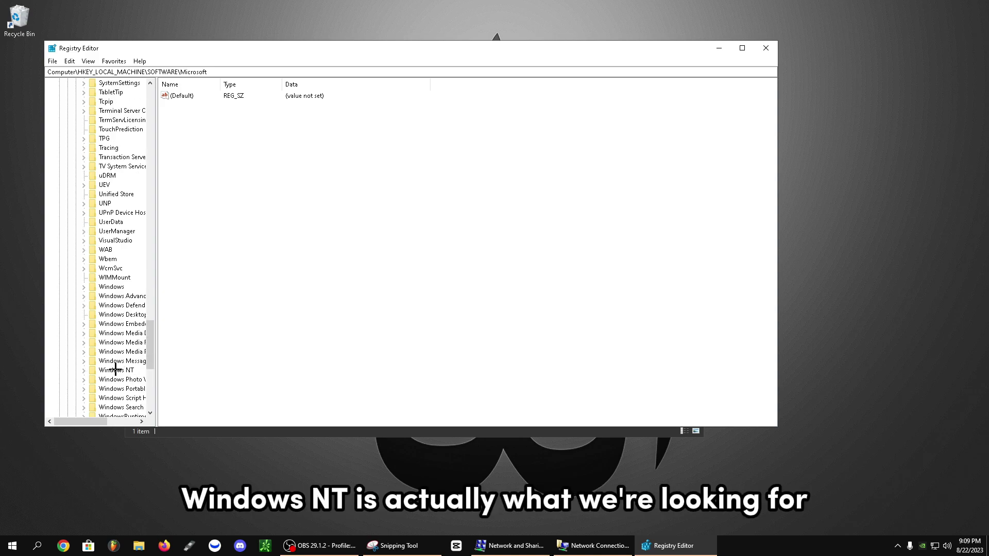
Step: Expand Windows NT > CurrentVersion > Multimedia to reveal the SystemProfile subkey
{"action": "left_click", "coordinate": [116, 369]}
{"action": "left_click", "coordinate": [84, 371]}
{"action": "left_click", "coordinate": [108, 382]}
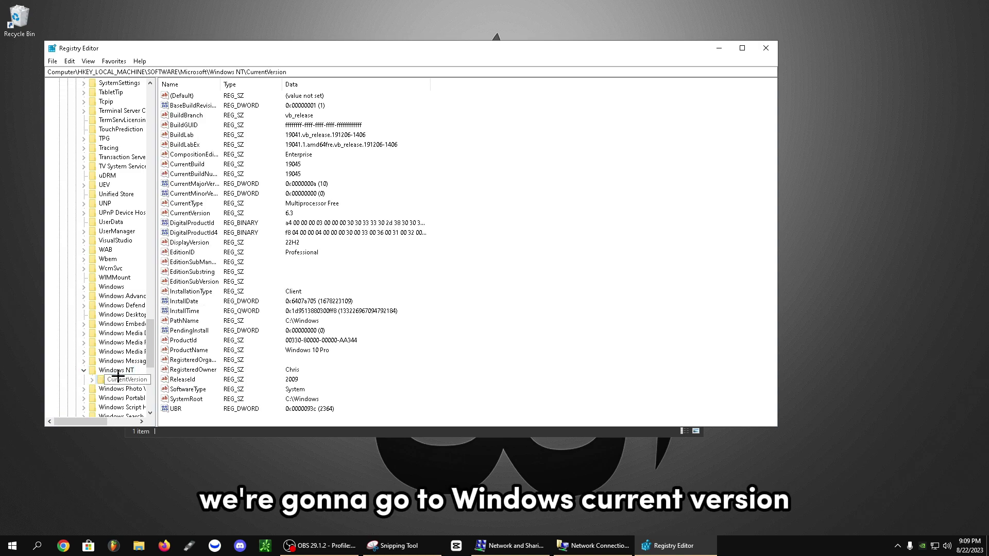
{"action": "left_click", "coordinate": [92, 380]}
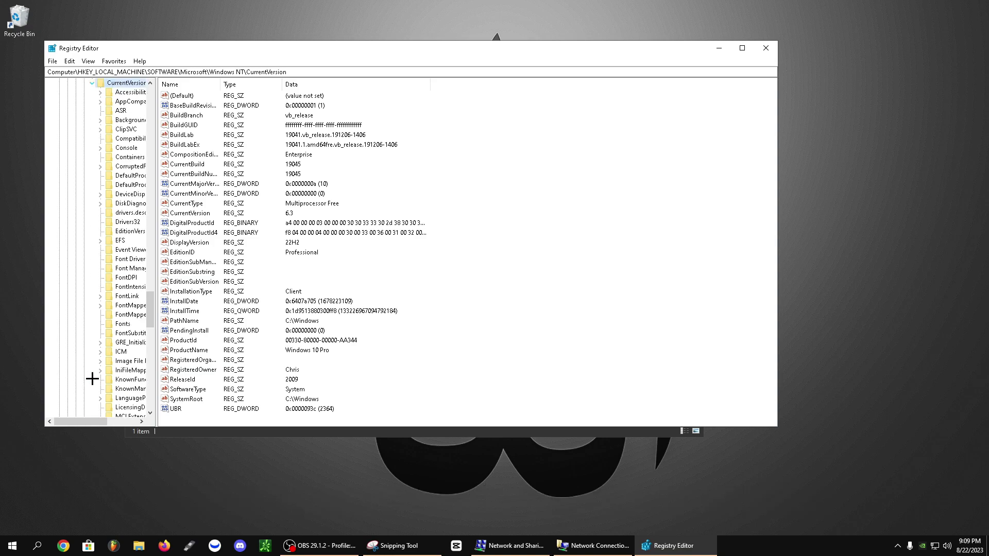
{"action": "scroll", "coordinate": [97, 371], "scroll_direction": "down", "scroll_amount": 4}
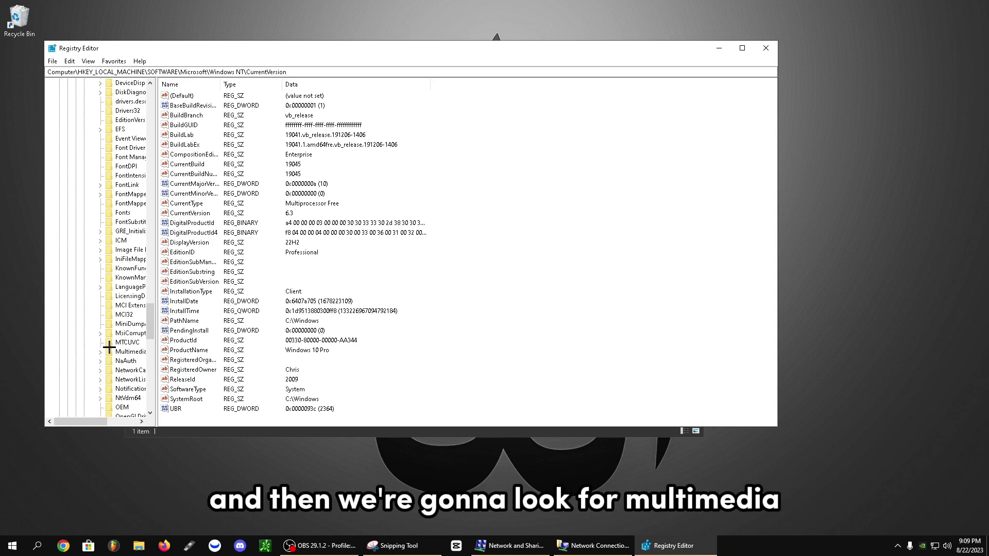
{"action": "left_click", "coordinate": [110, 351]}
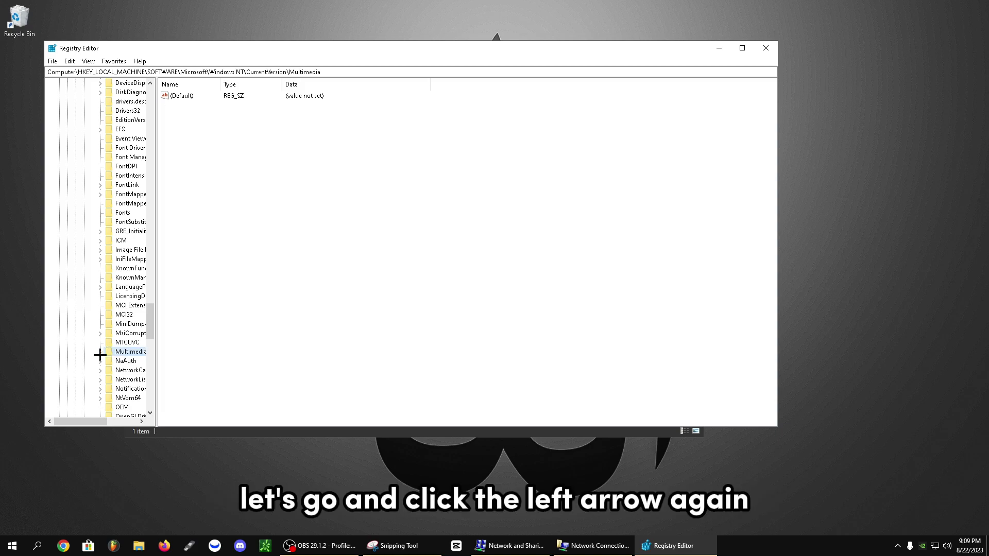
{"action": "left_click", "coordinate": [100, 353]}
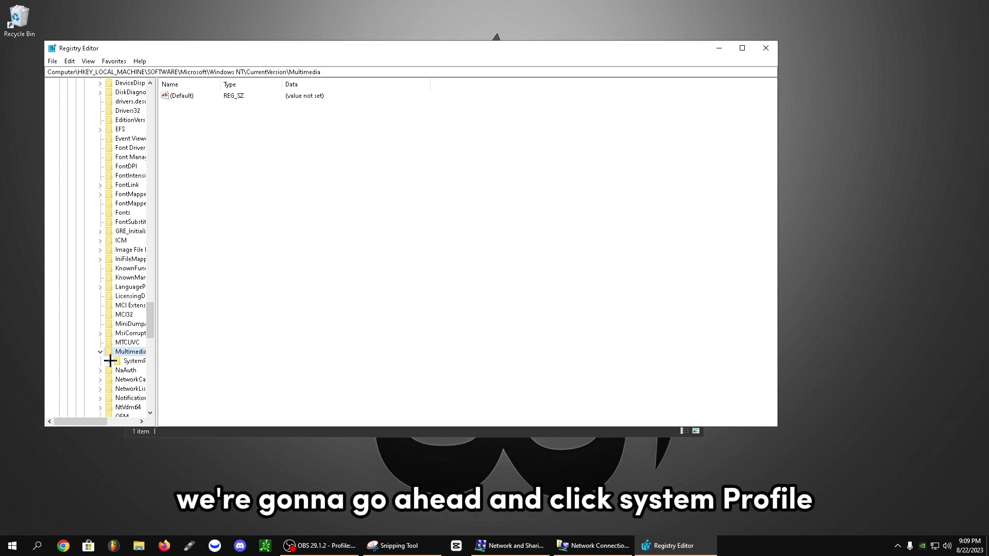
Step: Under the SystemProfile key, give NetworkThrottlingIndex Decimal base with value data 10 and save it
{"action": "left_click", "coordinate": [123, 360]}
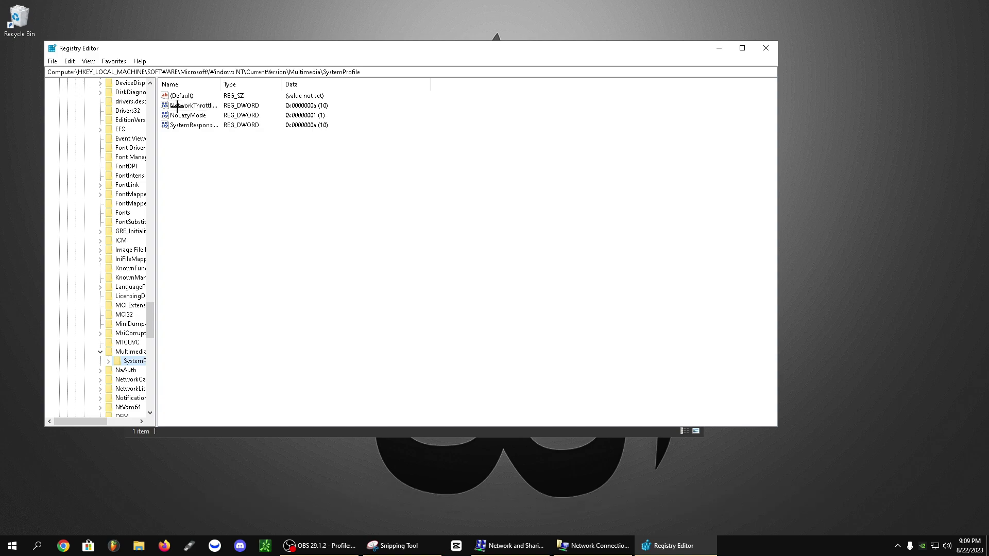
{"action": "double_click", "coordinate": [178, 106]}
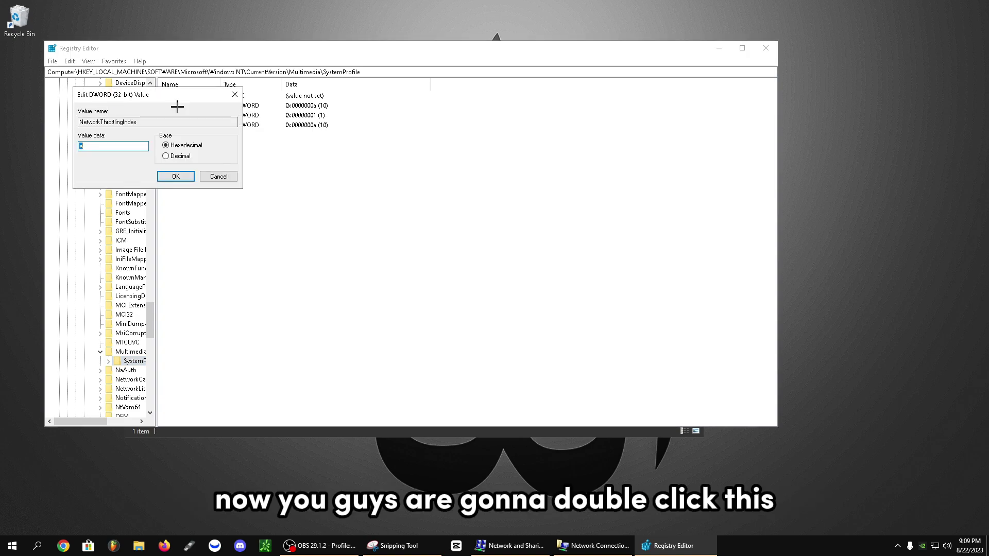
{"action": "left_click", "coordinate": [171, 156]}
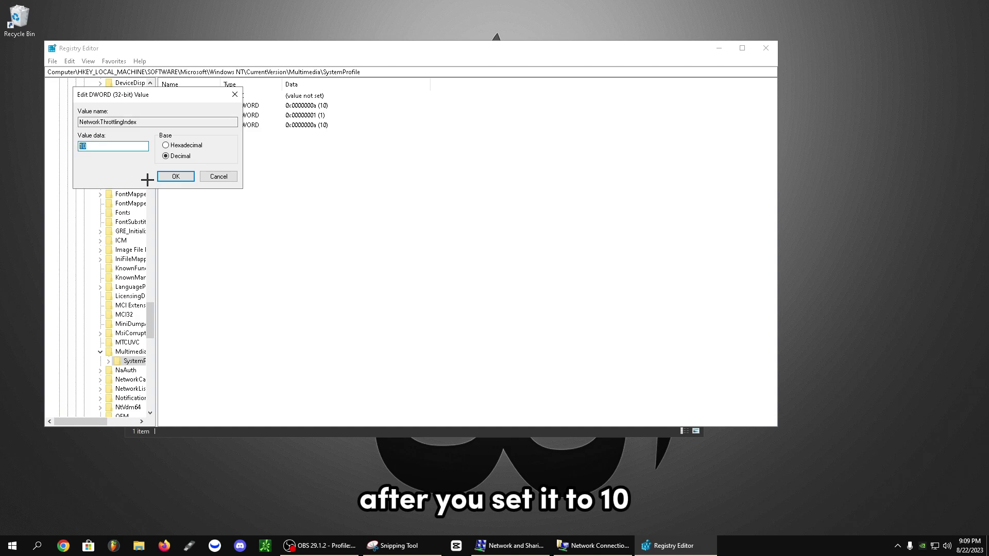
{"action": "left_click", "coordinate": [178, 176]}
{"action": "left_click", "coordinate": [400, 285]}
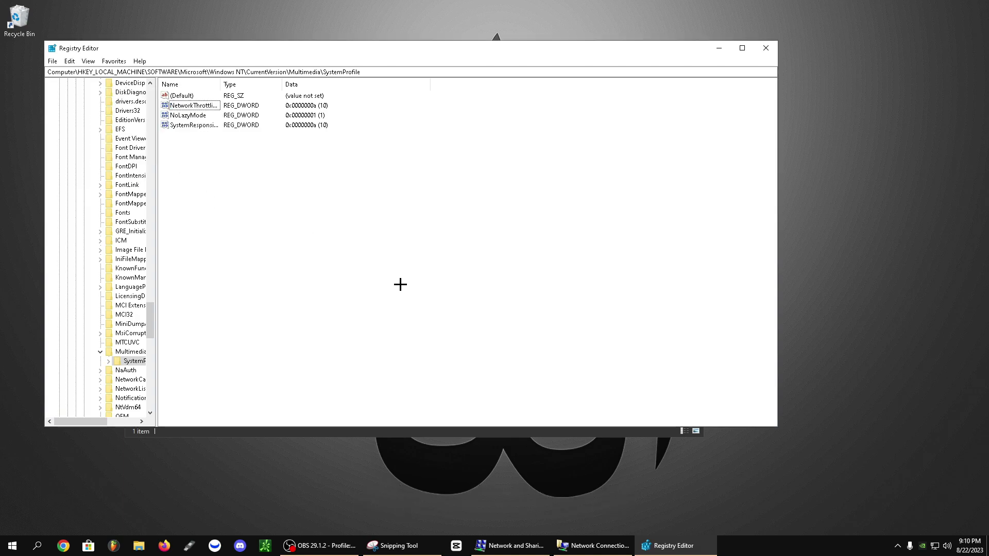